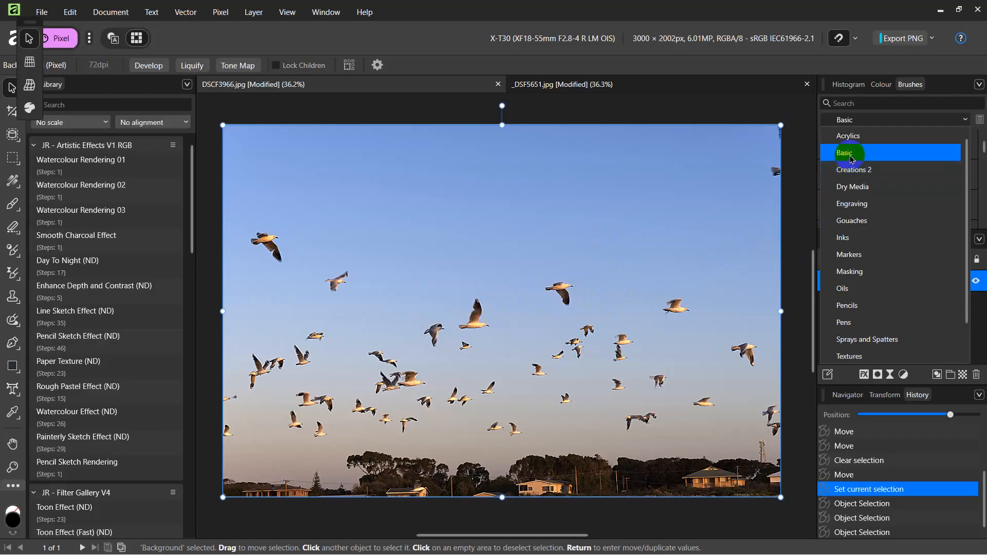
# Create a new brush category named Creations
pyautogui.scroll(-1, 848, 339)
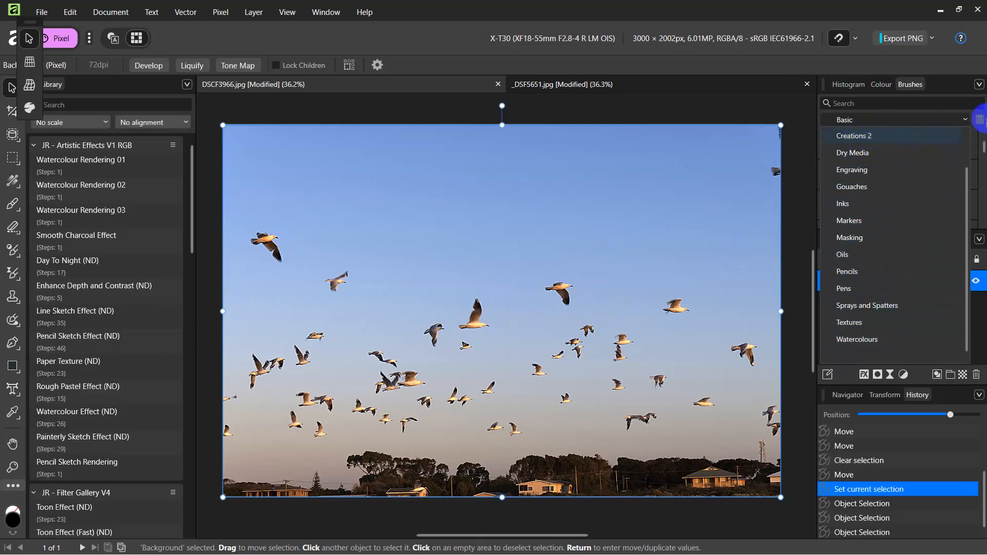
pyautogui.click(980, 91)
pyautogui.click(979, 88)
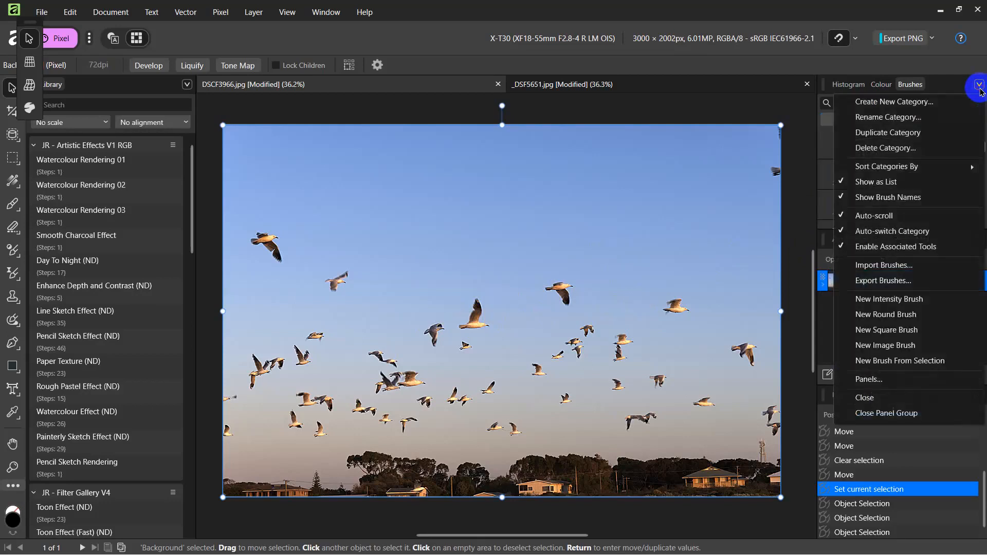
pyautogui.click(908, 103)
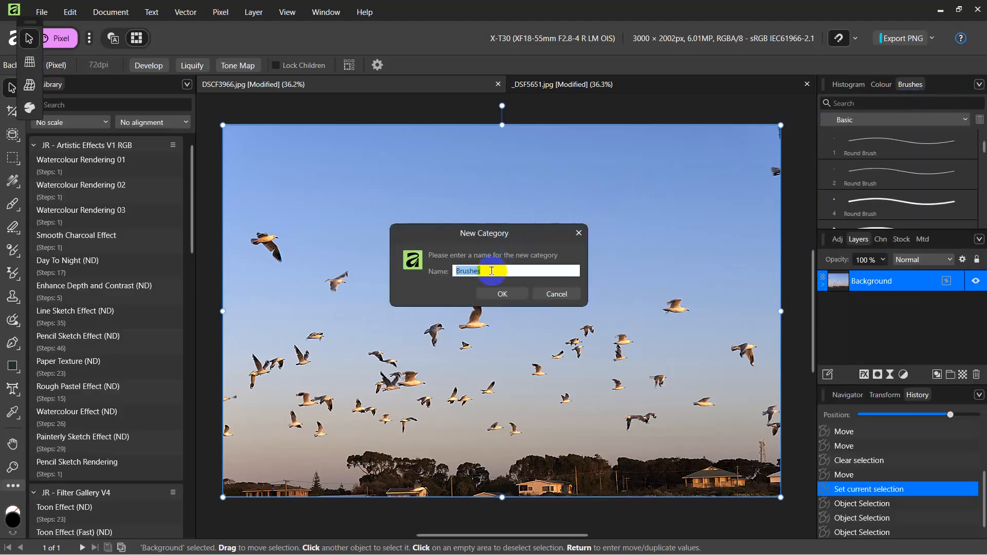
pyautogui.write('Creatio')
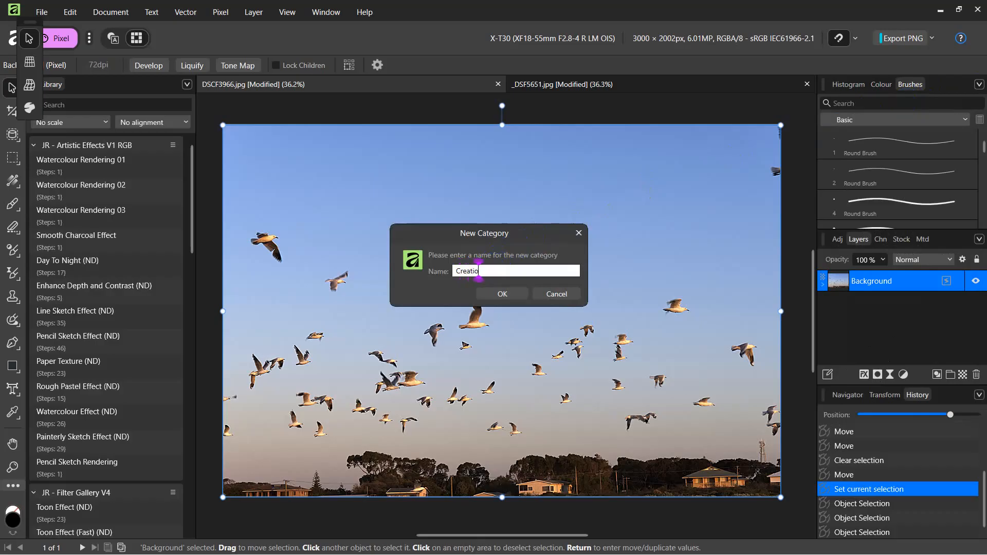
pyautogui.click(499, 297)
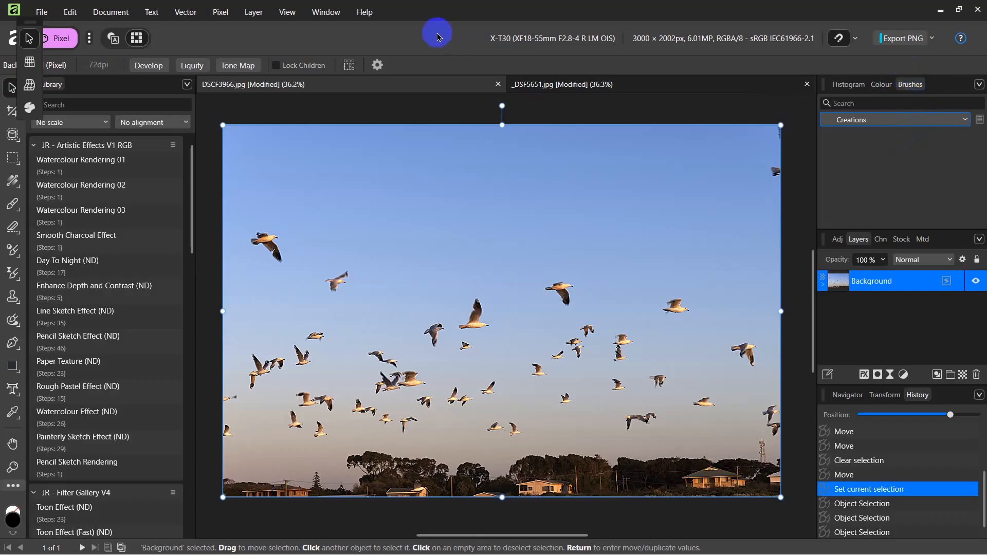
pyautogui.click(332, 18)
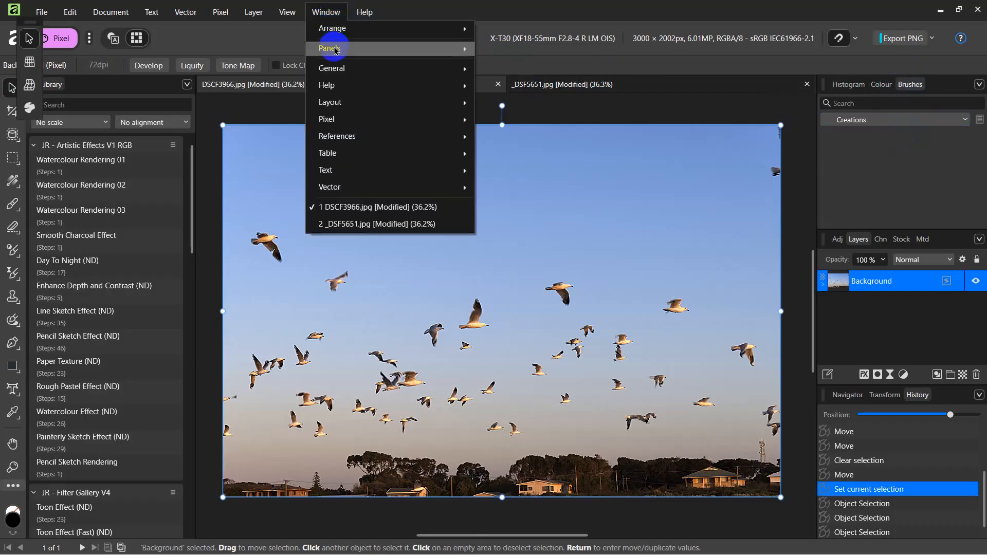
pyautogui.moveTo(335, 50)
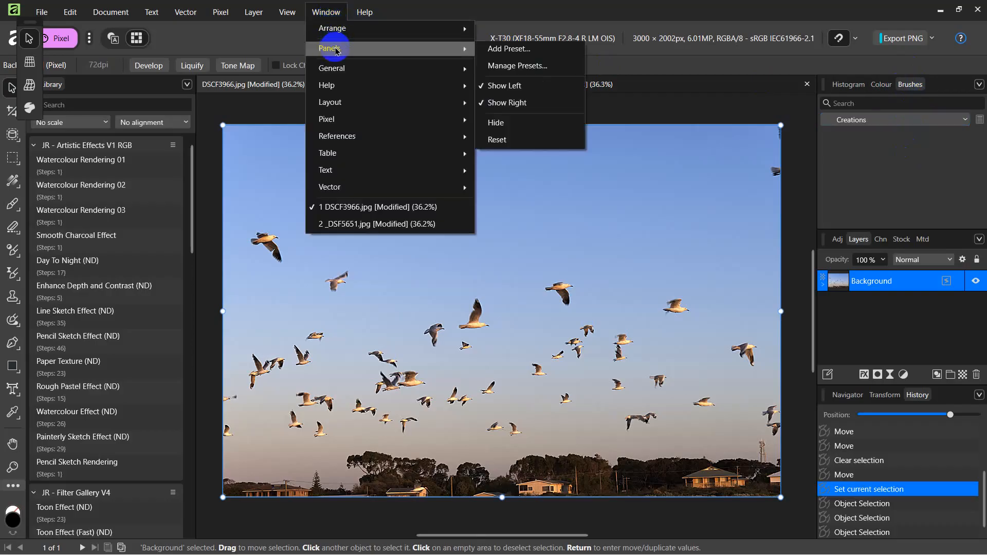
pyautogui.moveTo(338, 72)
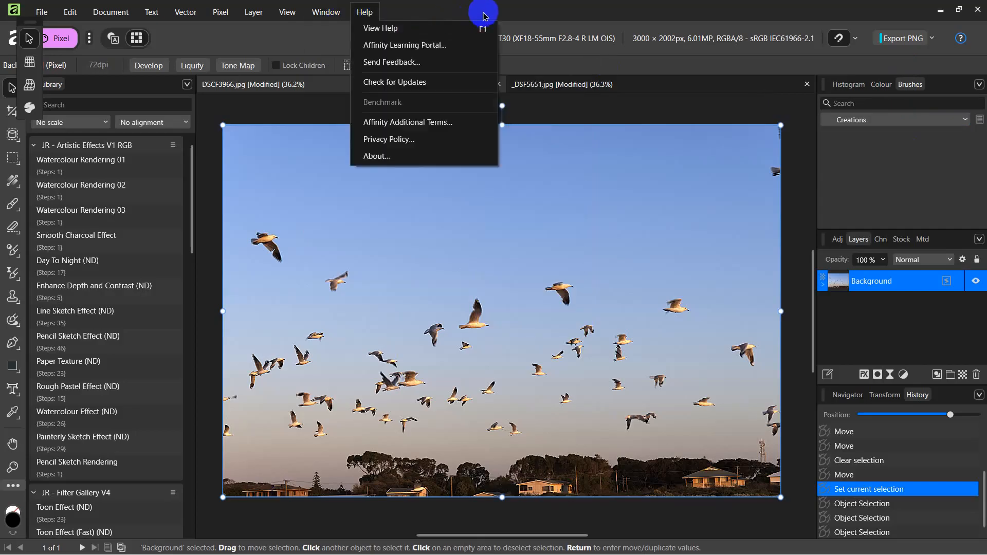
pyautogui.click(482, 13)
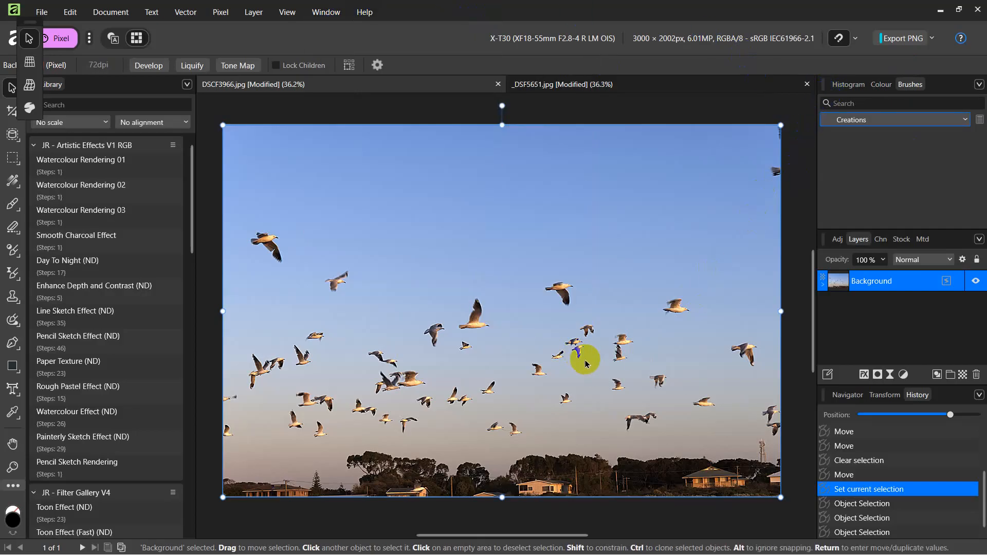
pyautogui.moveTo(584, 364); pyautogui.dragTo(560, 296)
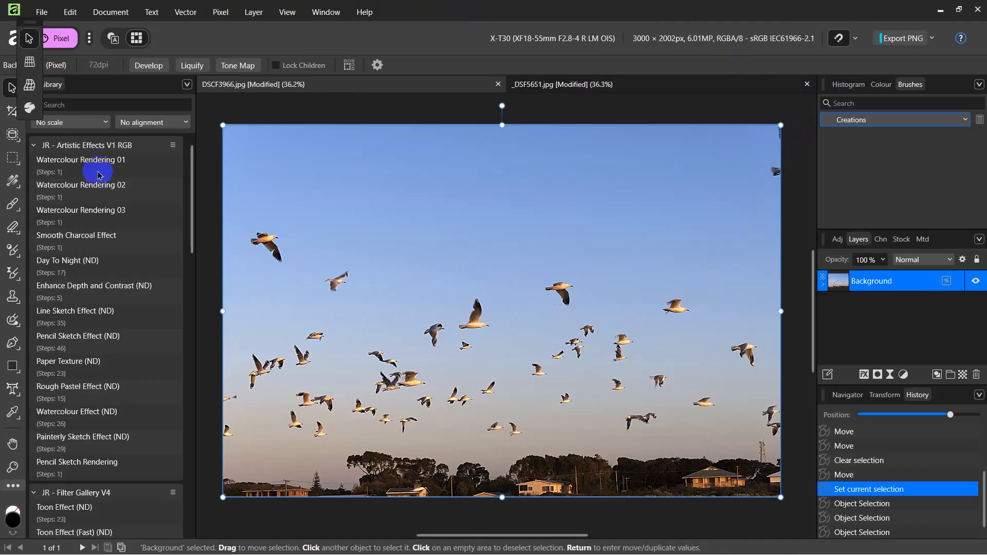
# Select the three large birds near the centre of the sky together with the Object Selection Tool
pyautogui.rightClick(13, 137)
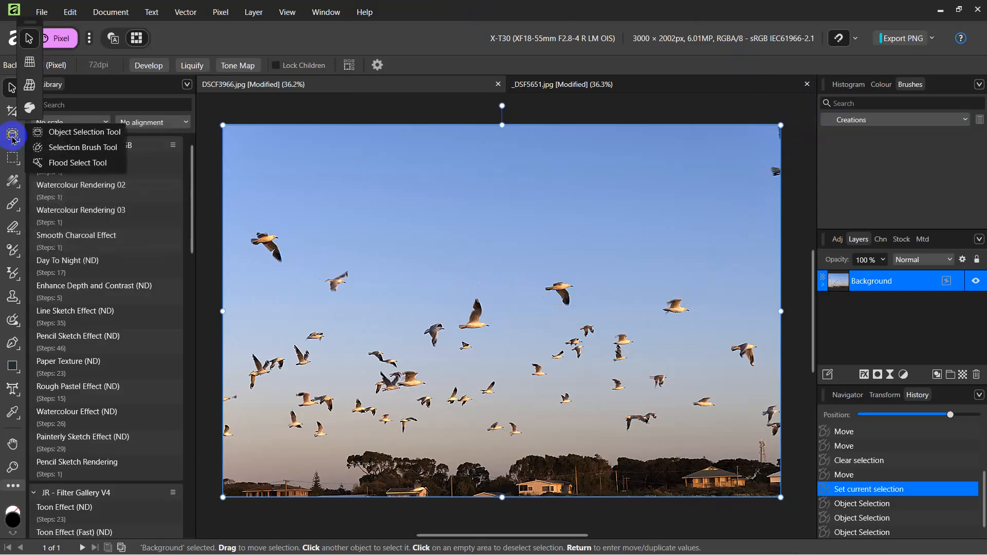
pyautogui.click(13, 137)
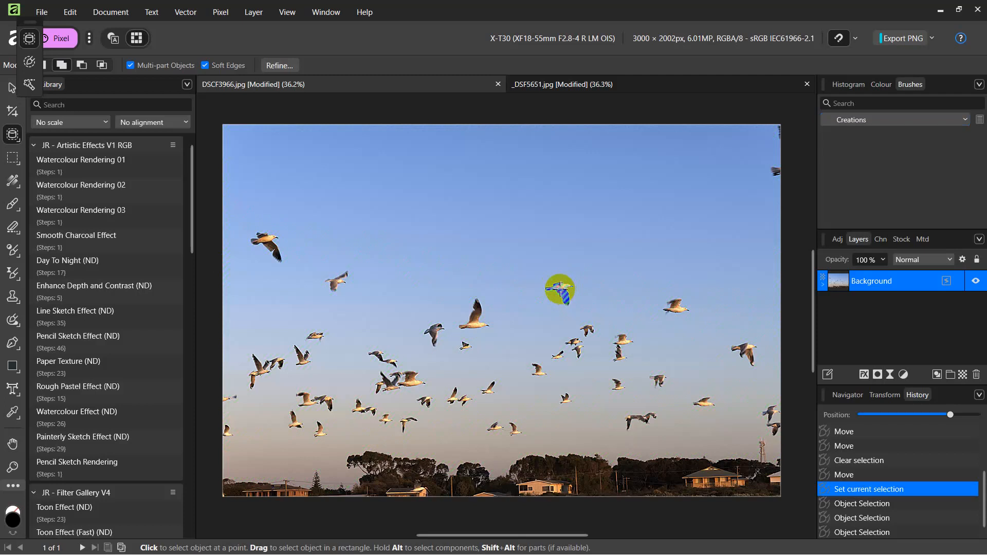
pyautogui.click(561, 289)
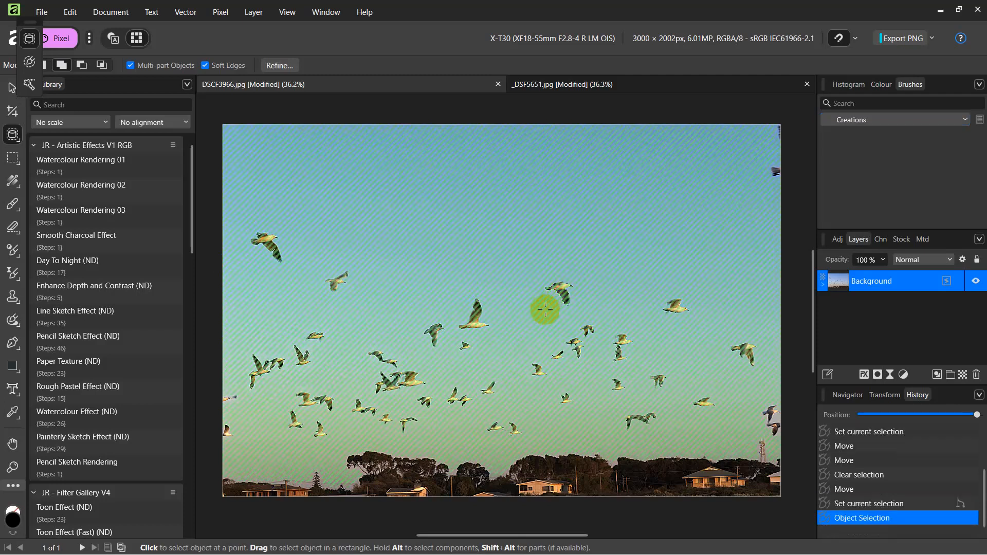
pyautogui.click(474, 316)
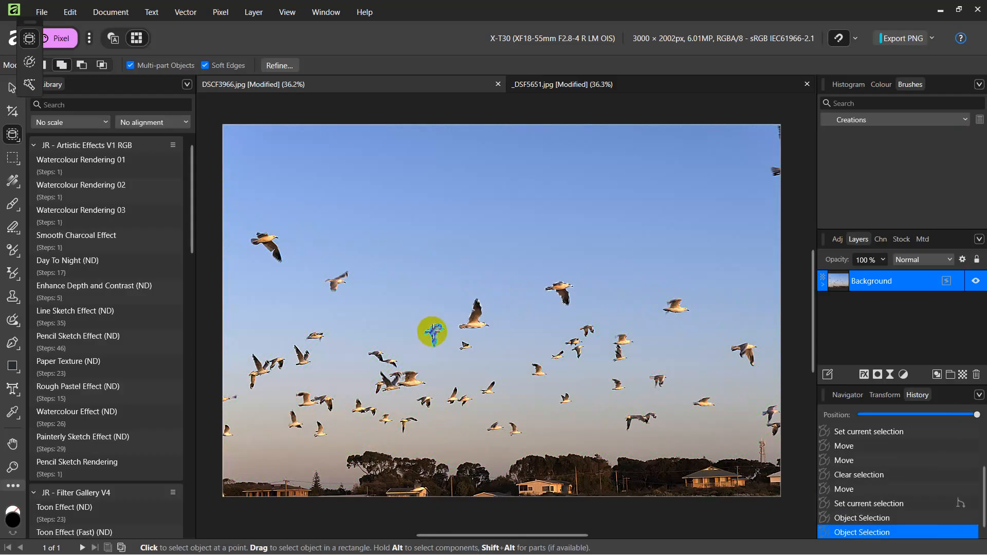
pyautogui.click(431, 332)
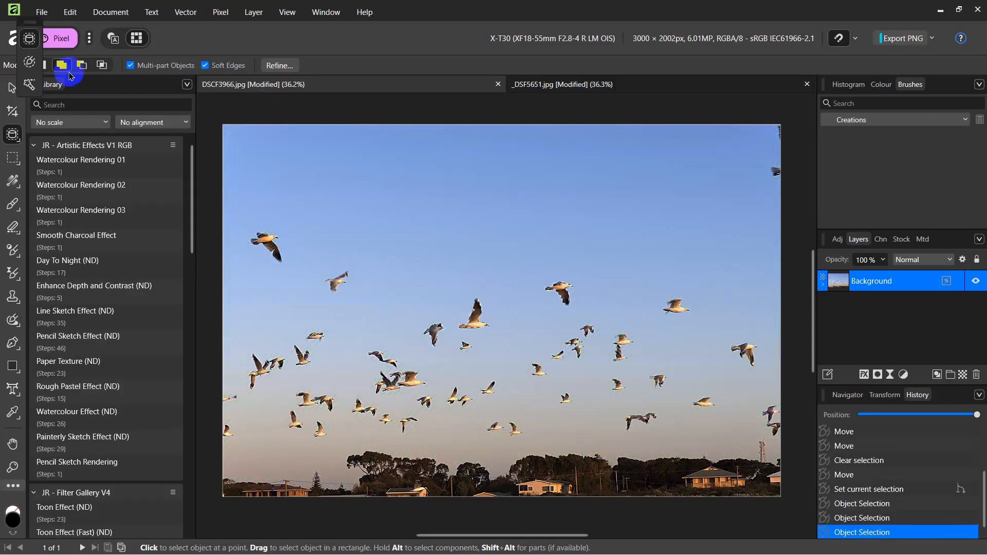
# Activate the Move Tool and create a new brush from the bird selection in the Creations category
pyautogui.click(9, 90)
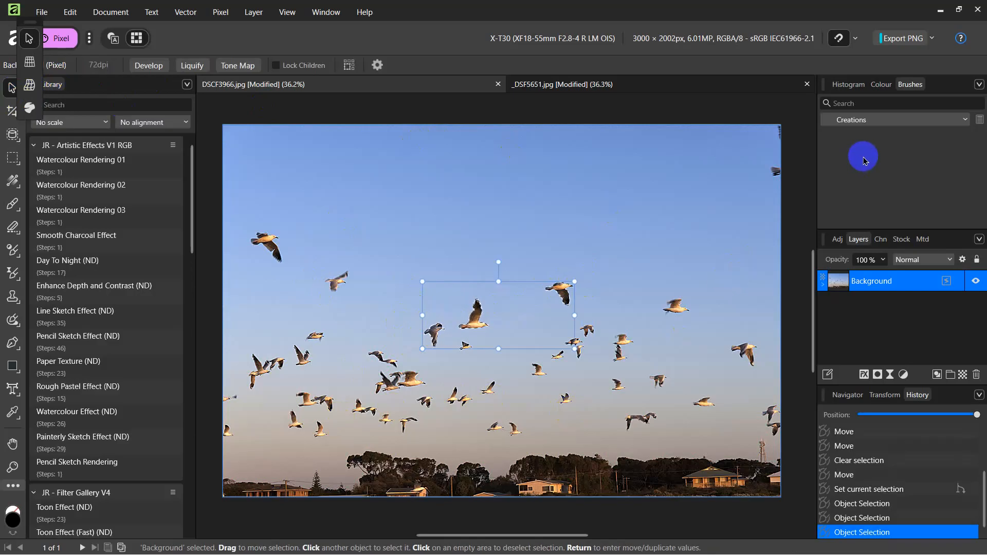
pyautogui.click(979, 85)
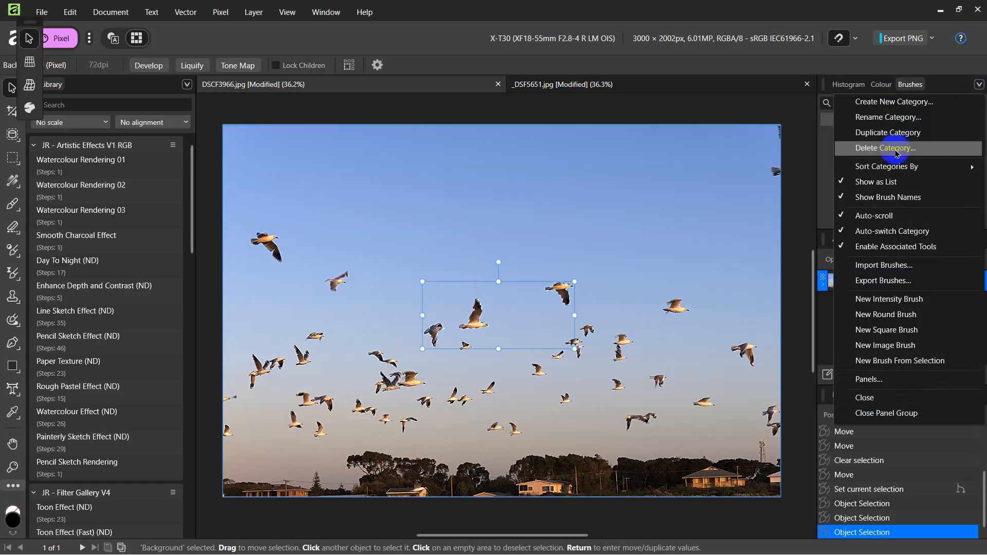
pyautogui.click(878, 366)
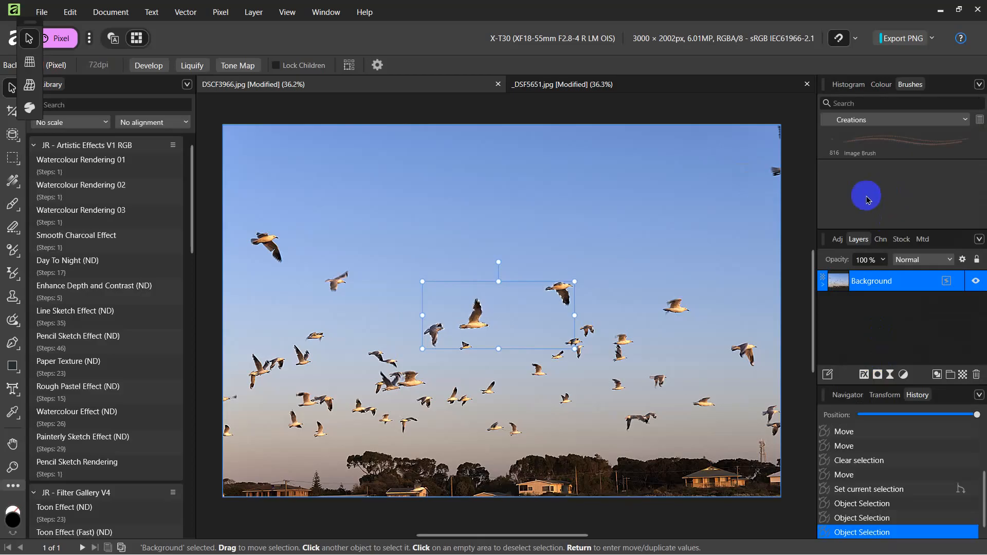
# Rename the new image brush to 3 Birds and set its spacing to 178 %
pyautogui.doubleClick(868, 155)
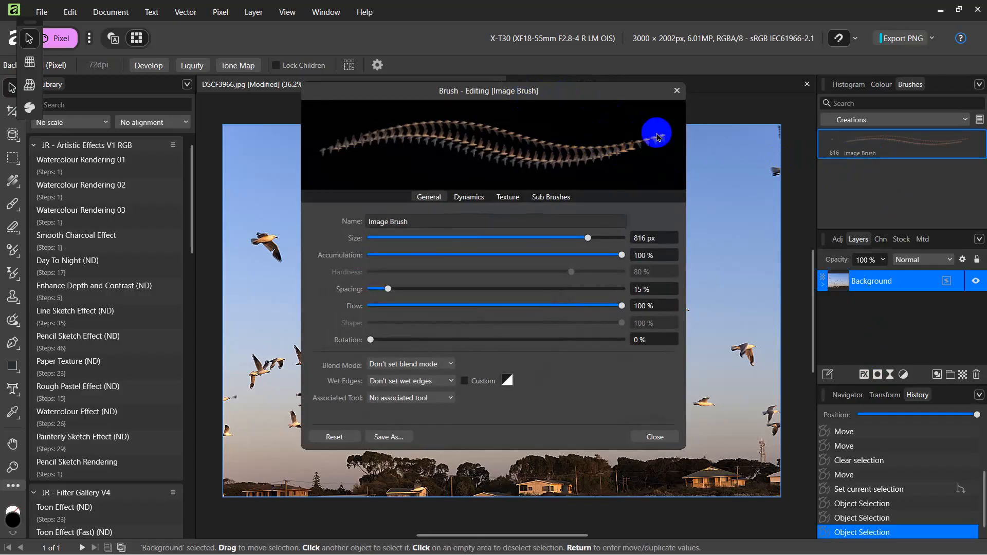
pyautogui.moveTo(414, 220); pyautogui.dragTo(362, 225)
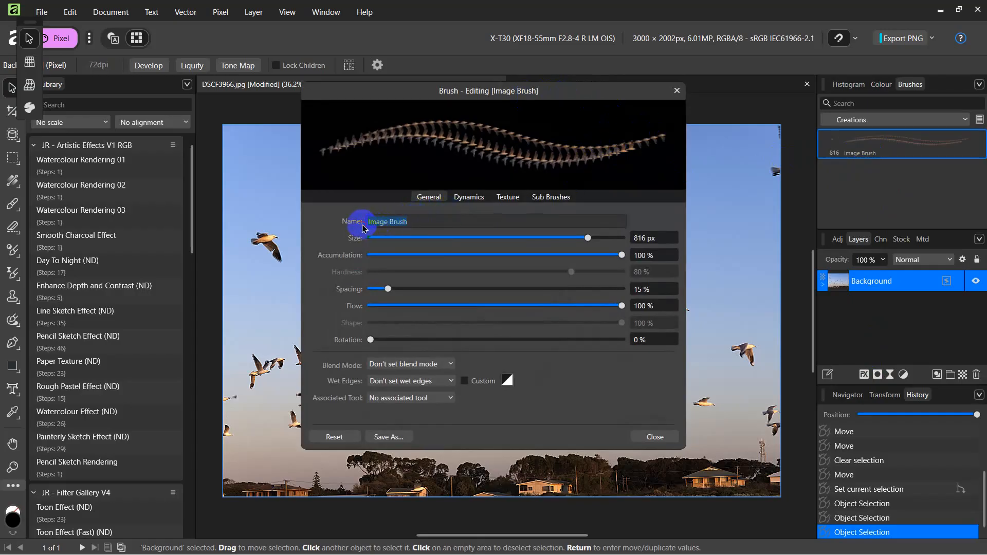
pyautogui.write('3 Birds')
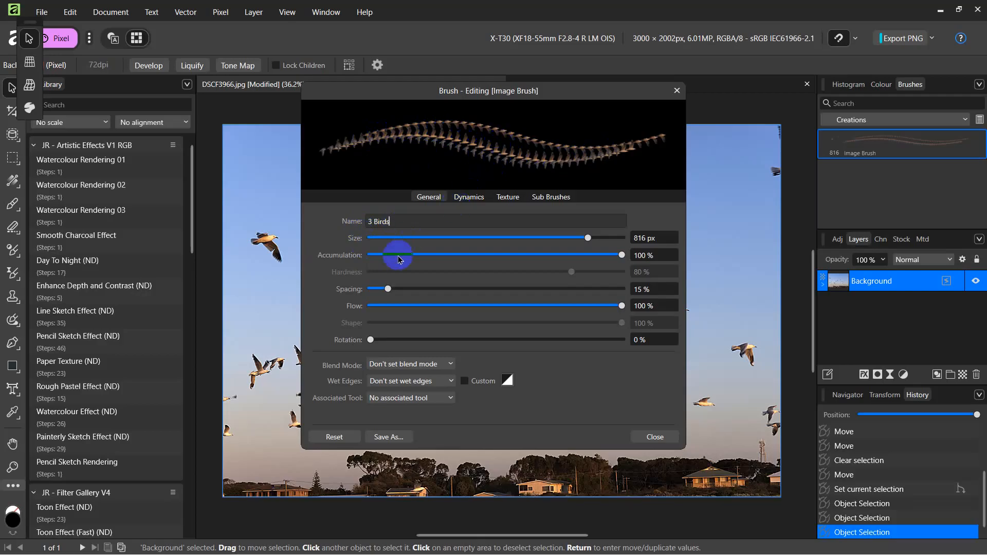
pyautogui.moveTo(390, 293)
pyautogui.mouseDown()
pyautogui.moveTo(619, 288)
pyautogui.moveTo(594, 288)
pyautogui.mouseUp()
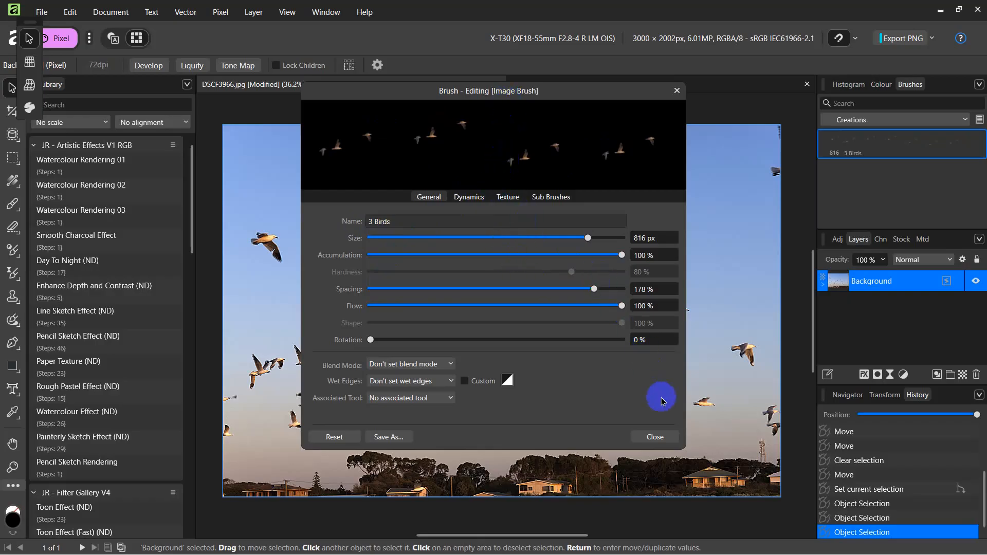
pyautogui.click(655, 437)
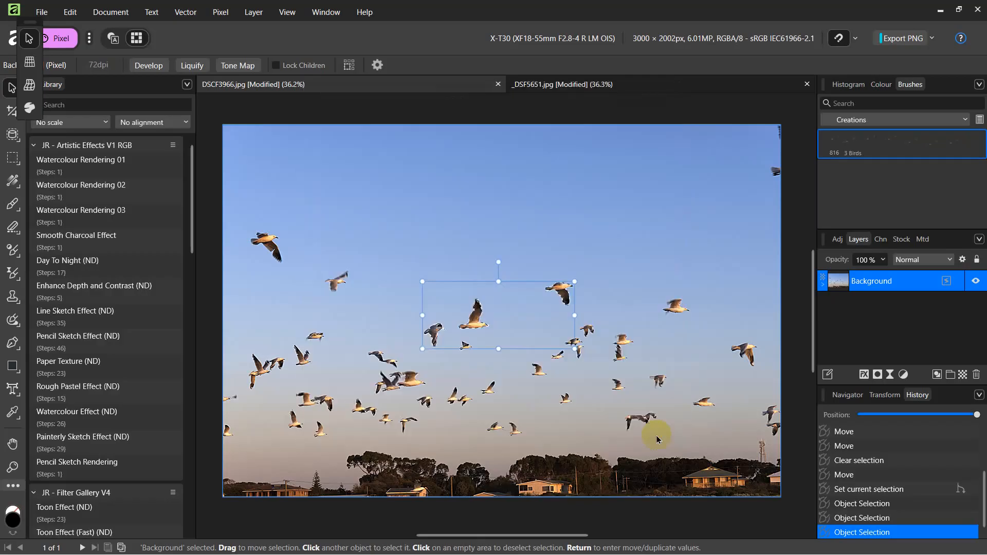
# Choose the 3 Birds brush and switch to the _DSF5651.jpg castle photo with the Paint Brush Tool active
pyautogui.click(863, 149)
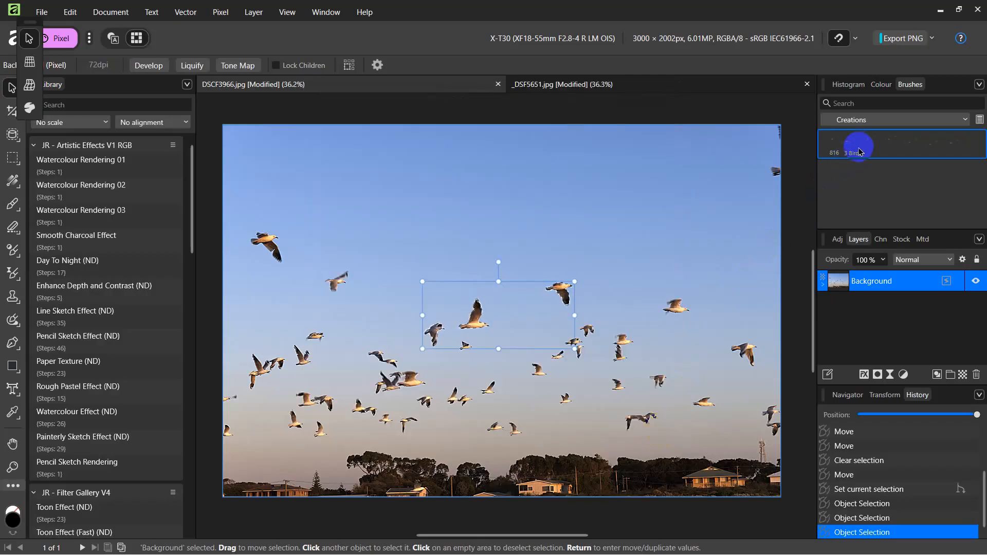
pyautogui.click(509, 86)
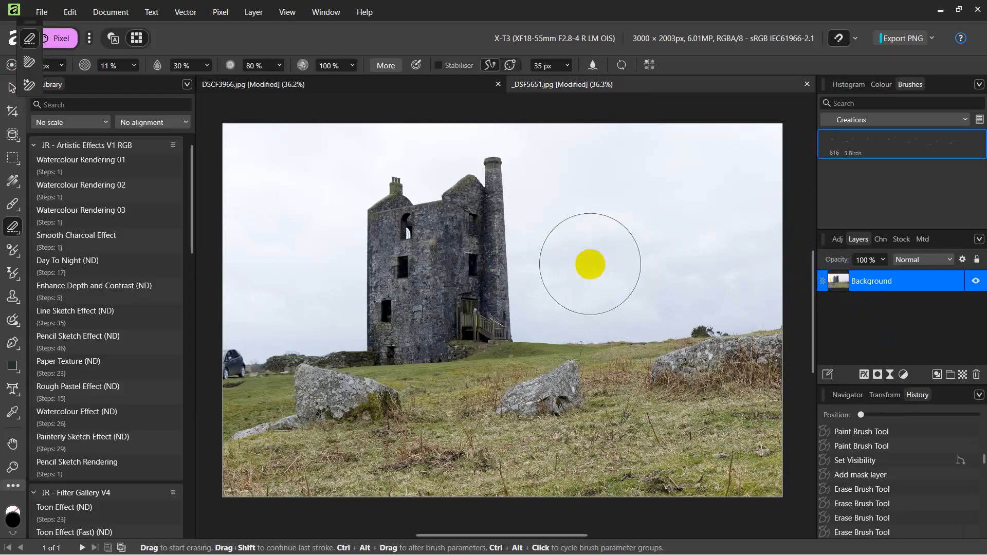
pyautogui.click(11, 207)
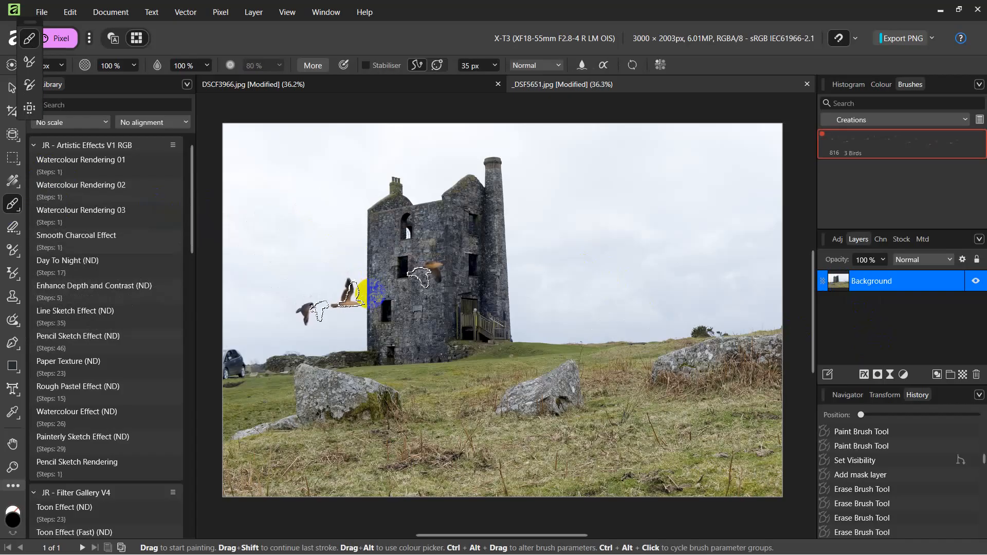
# Try stamping bird groups across the castle photo directly on the Background layer, and undo all of the strokes
pyautogui.click(373, 294)
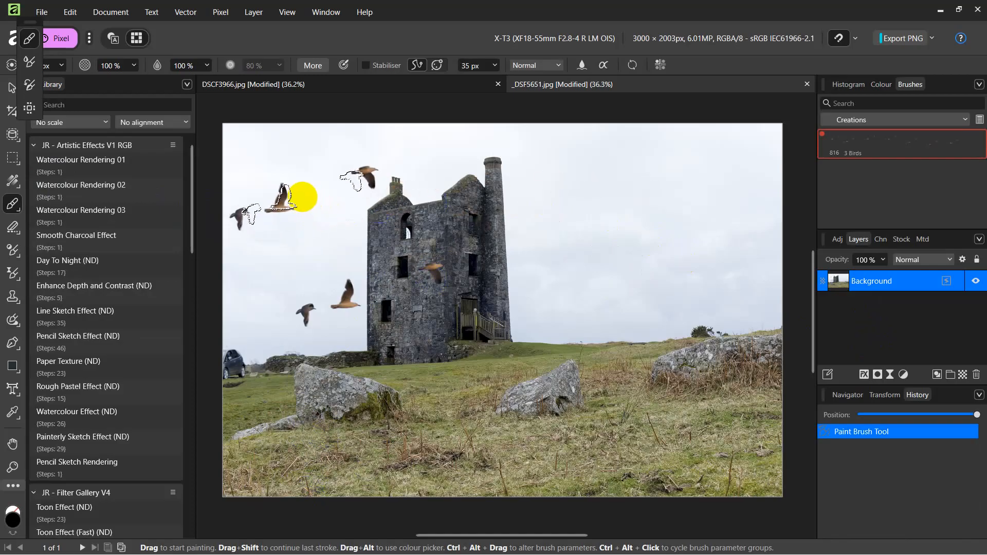
pyautogui.click(295, 189)
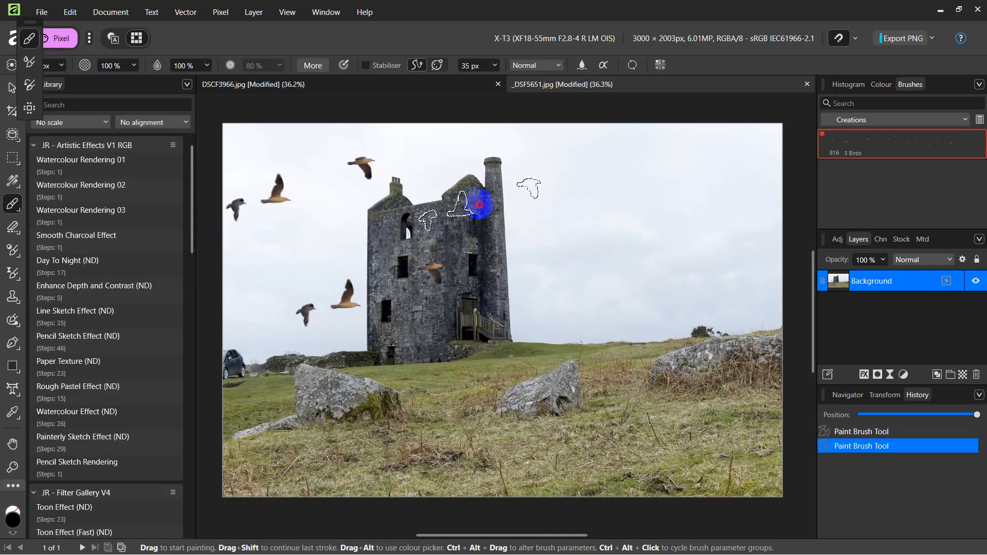
pyautogui.click(548, 236)
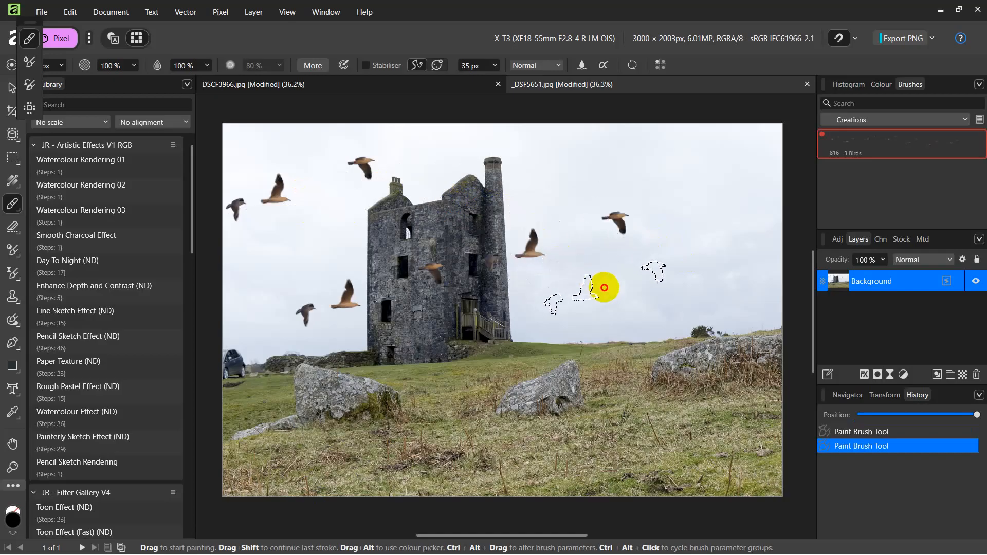
pyautogui.click(668, 434)
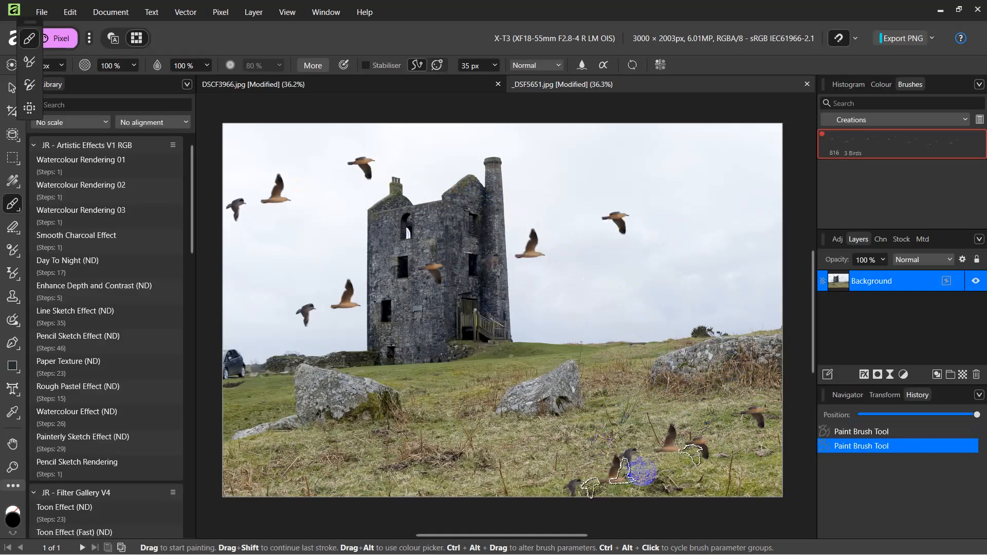
pyautogui.click(676, 288)
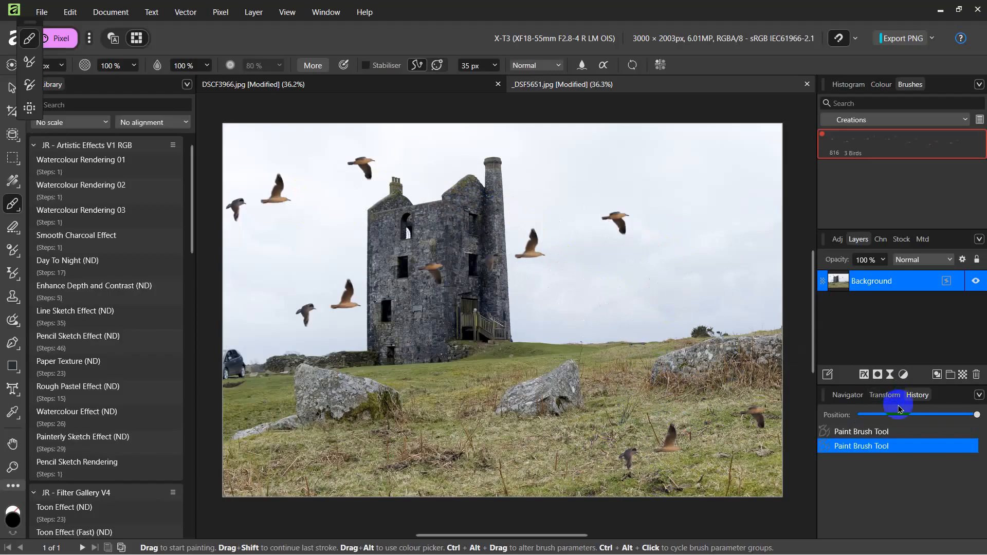
pyautogui.click(862, 435)
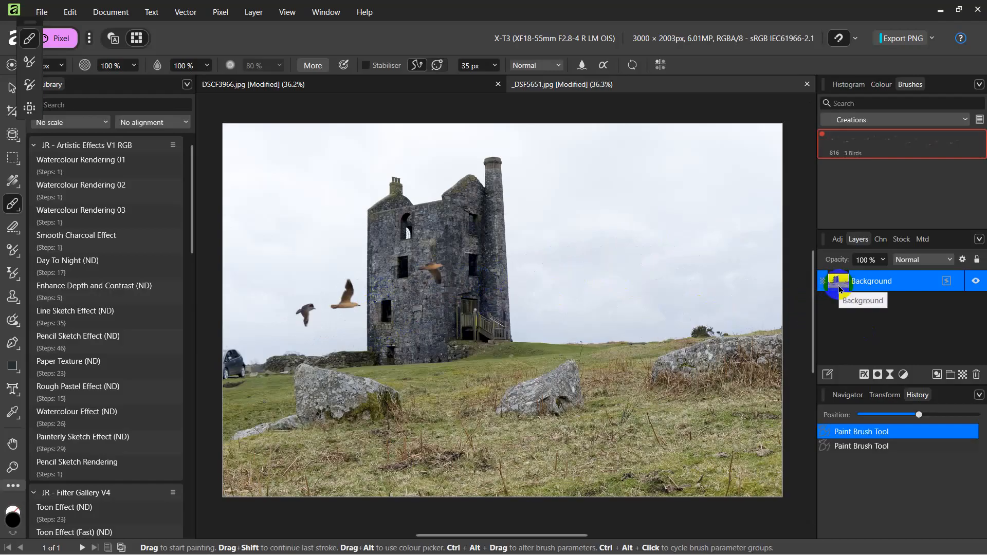
pyautogui.click(863, 416)
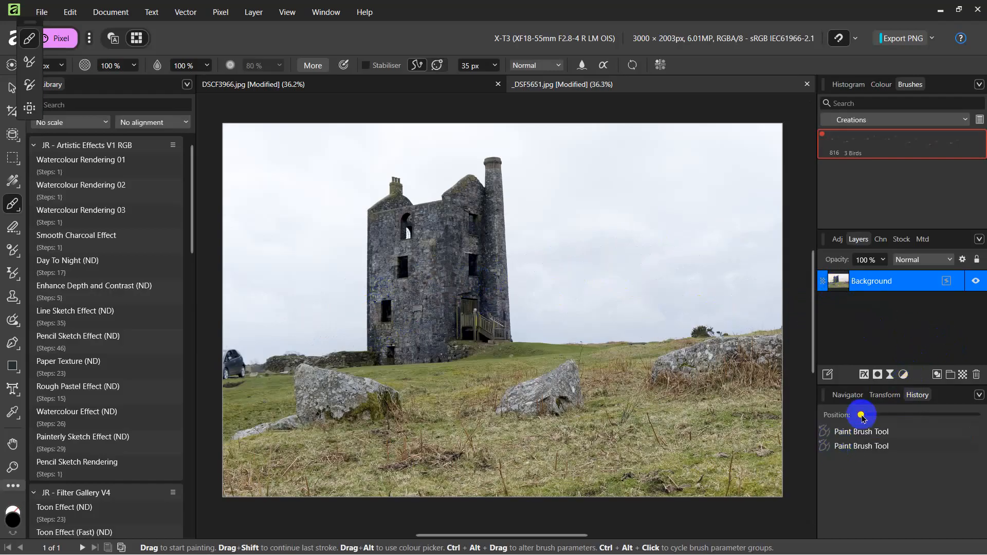
# Add a pixel layer above the Background and stamp one group of three birds on it across the castle's edge
pyautogui.click(963, 375)
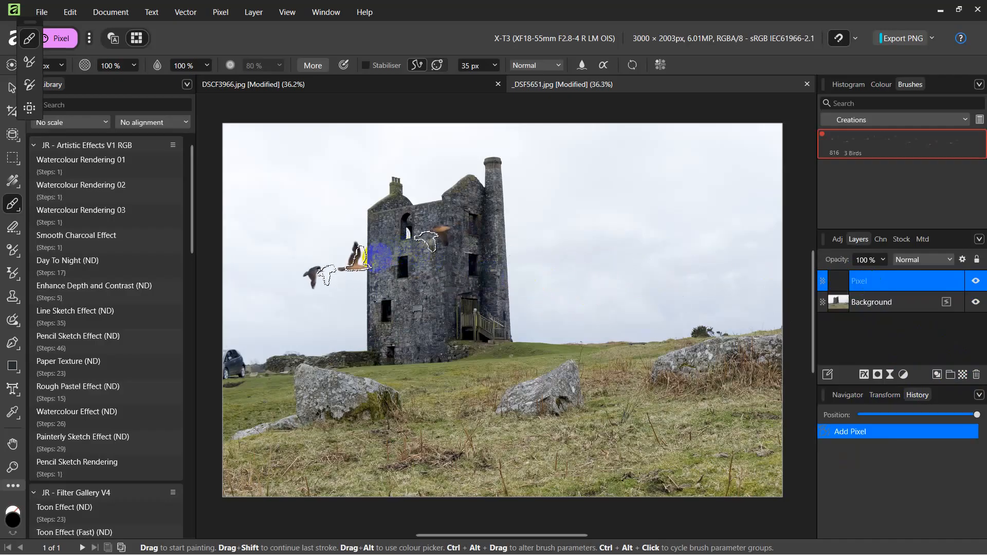
pyautogui.click(355, 289)
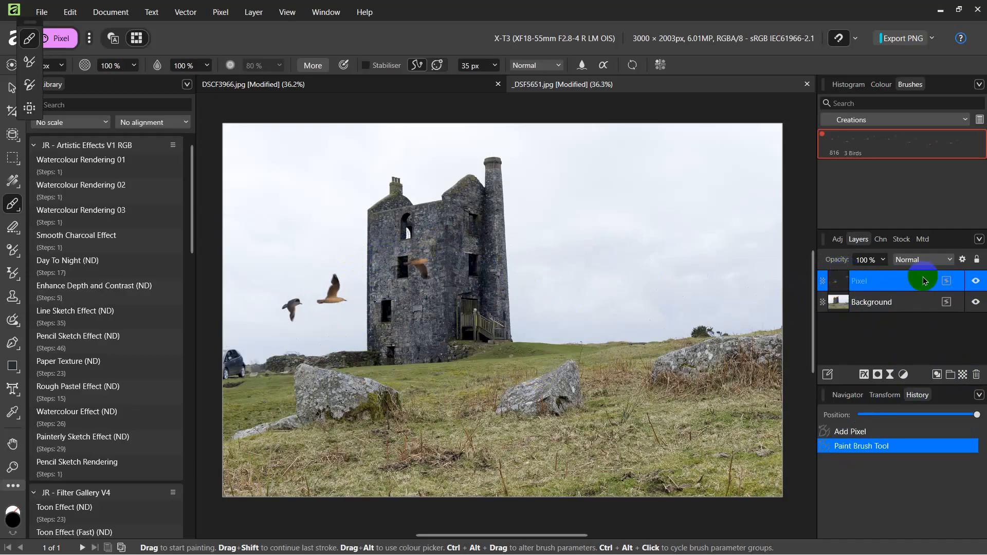
# Hide the Pixel layer and show it again to compare the castle photo with and without the birds
pyautogui.click(976, 281)
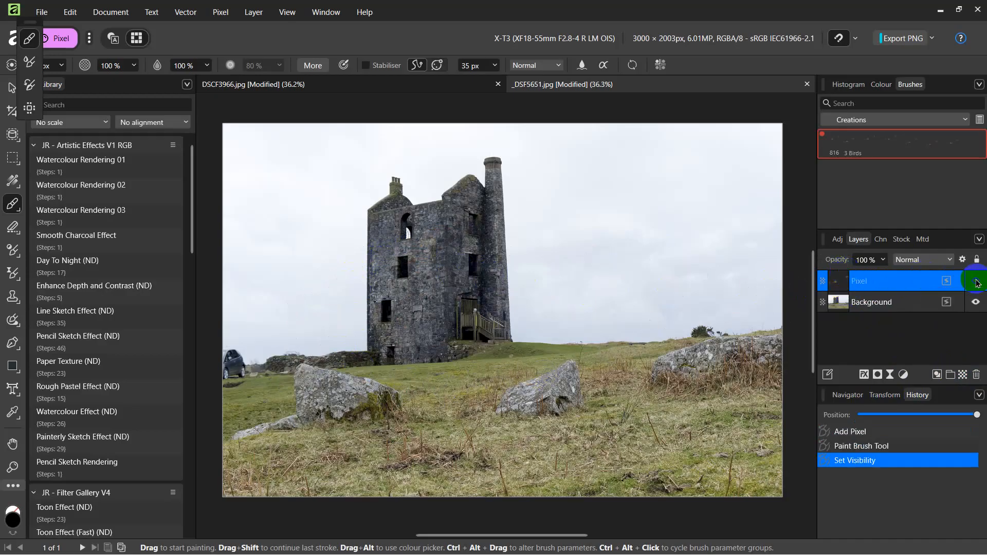
pyautogui.click(976, 281)
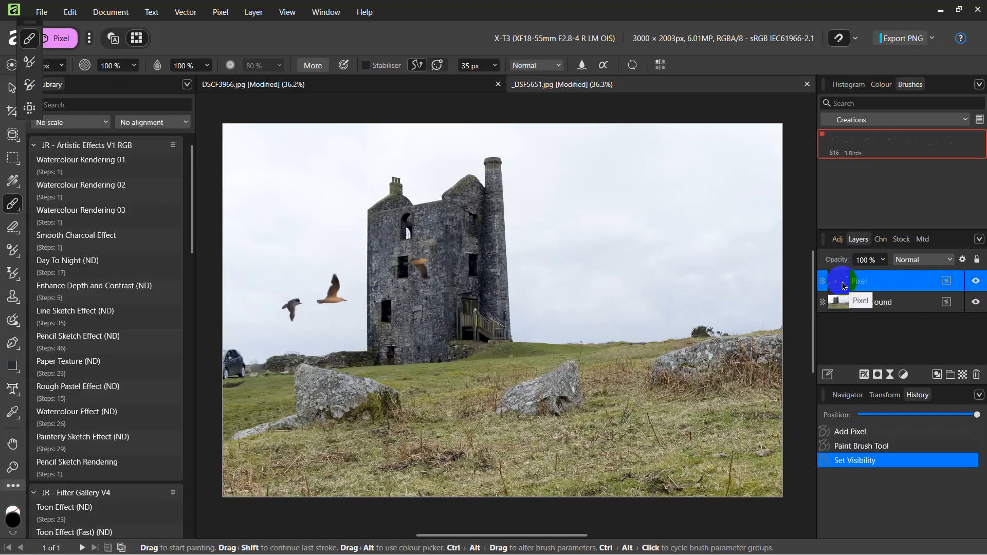
pyautogui.keyDown('ctrl'); pyautogui.click(844, 286); pyautogui.keyUp('ctrl')
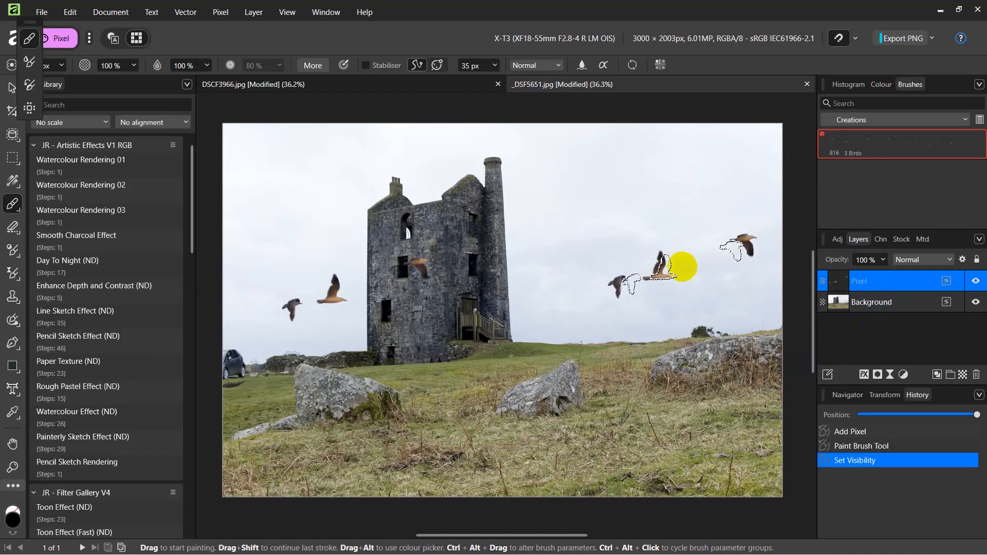
# Edit the 3 Birds brush and reduce its size to about 182 px
pyautogui.click(867, 147)
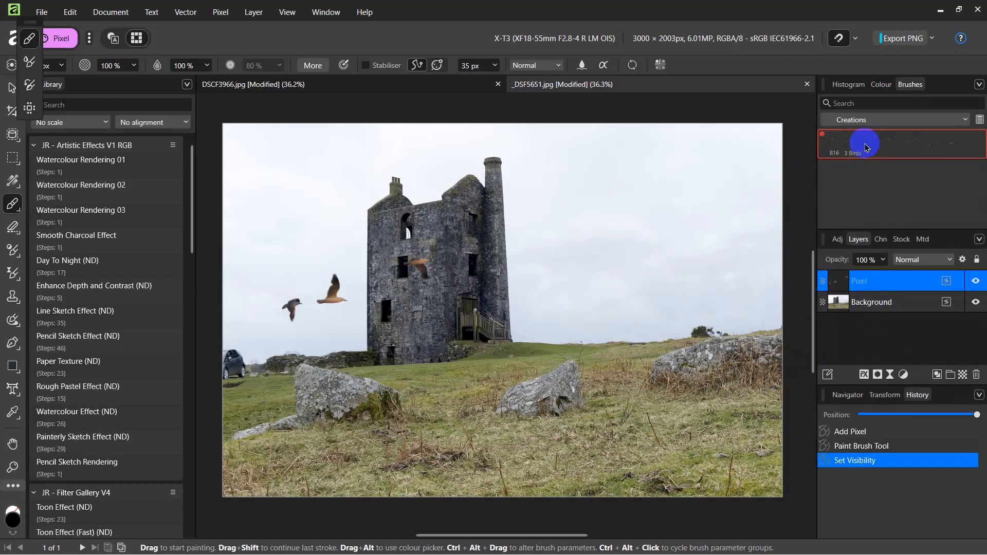
pyautogui.rightClick(866, 147)
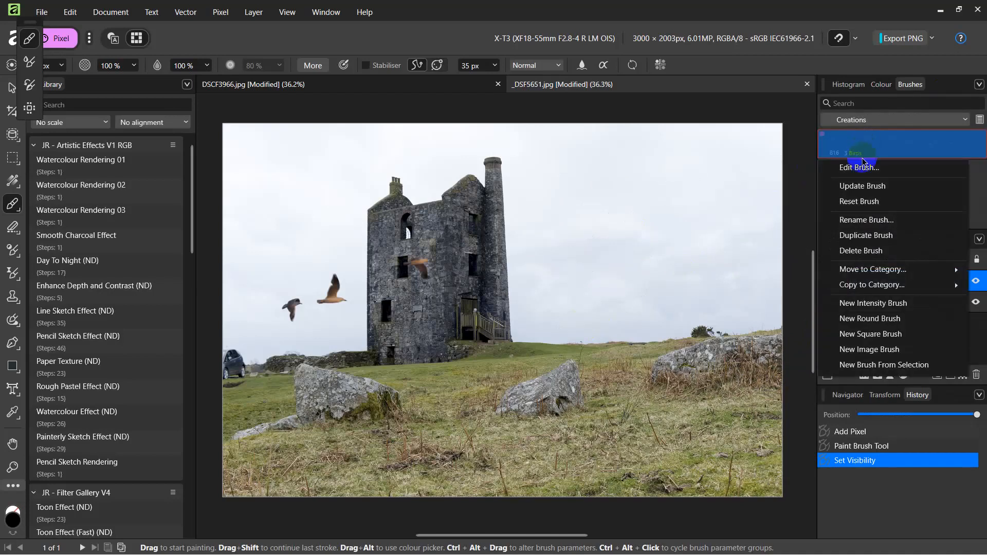
pyautogui.click(859, 167)
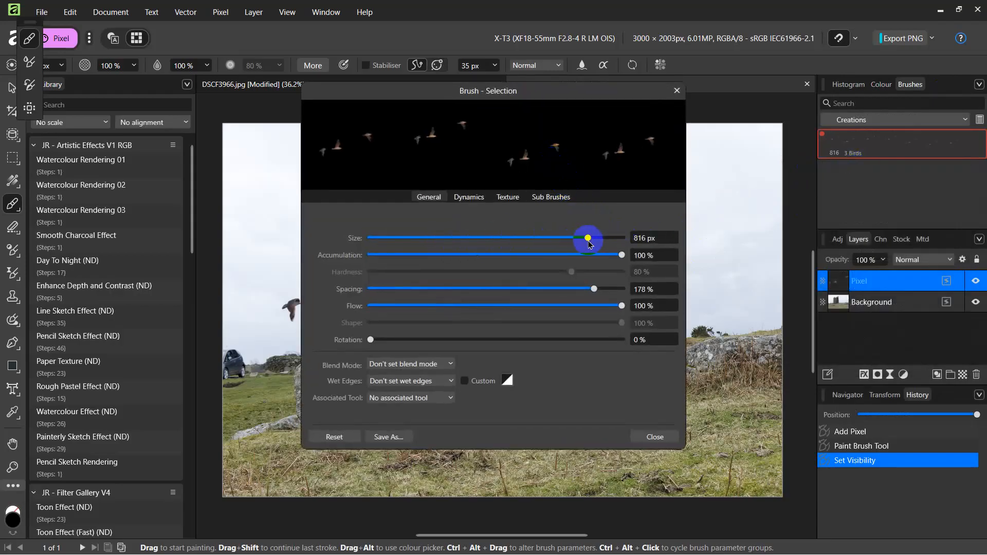
pyautogui.moveTo(588, 240); pyautogui.dragTo(537, 242)
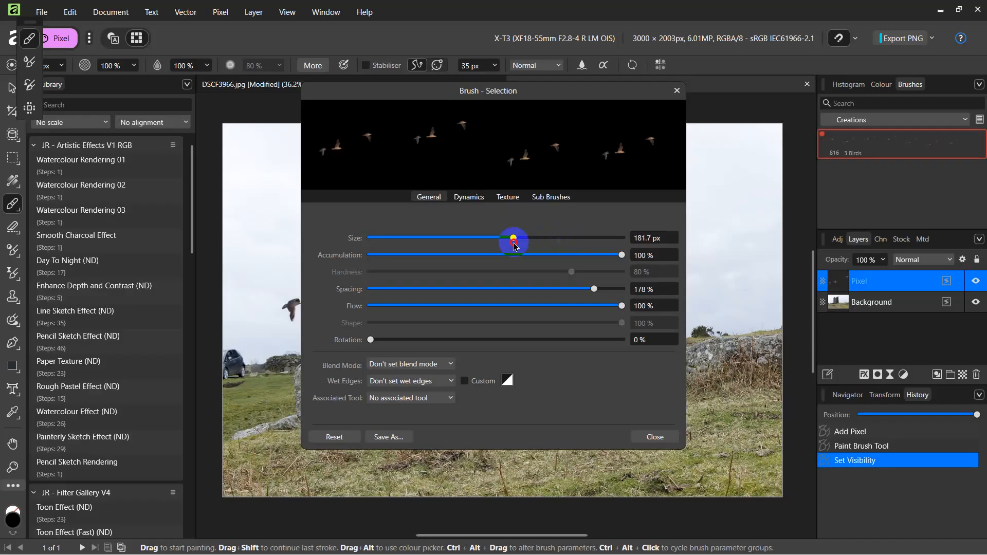
pyautogui.click(649, 432)
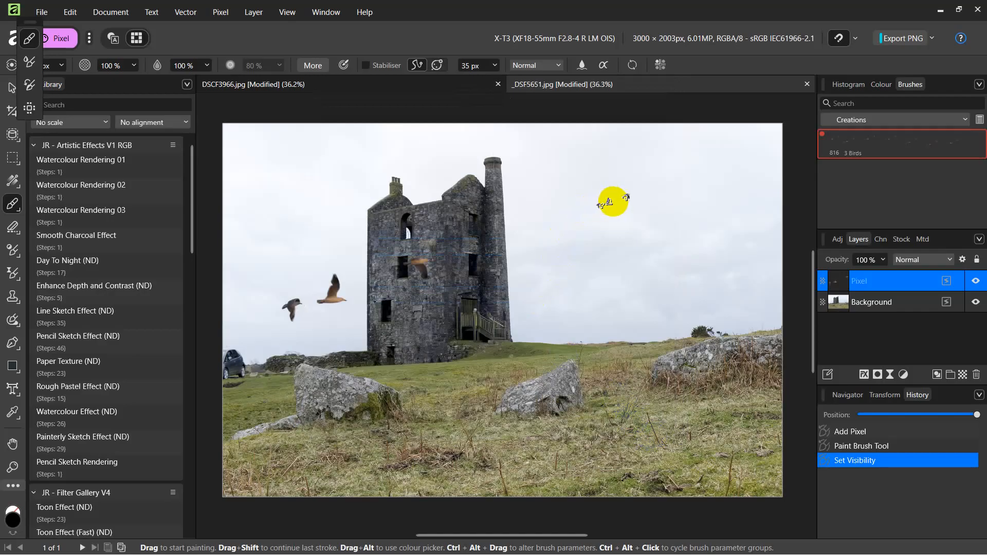
# Try stamping three smaller bird groups of varying size in the sky beside the castle, and undo those strokes
pyautogui.click(630, 190)
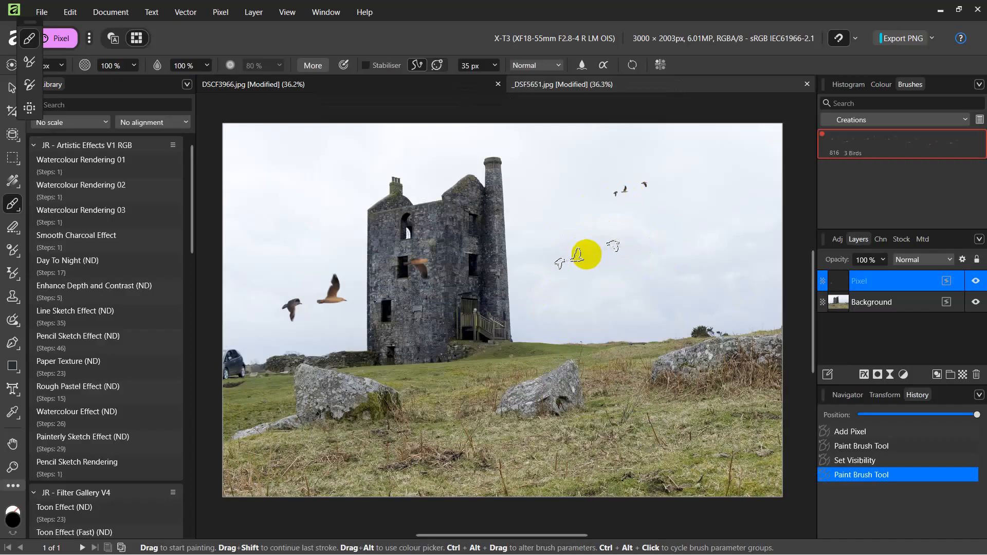
pyautogui.click(586, 254)
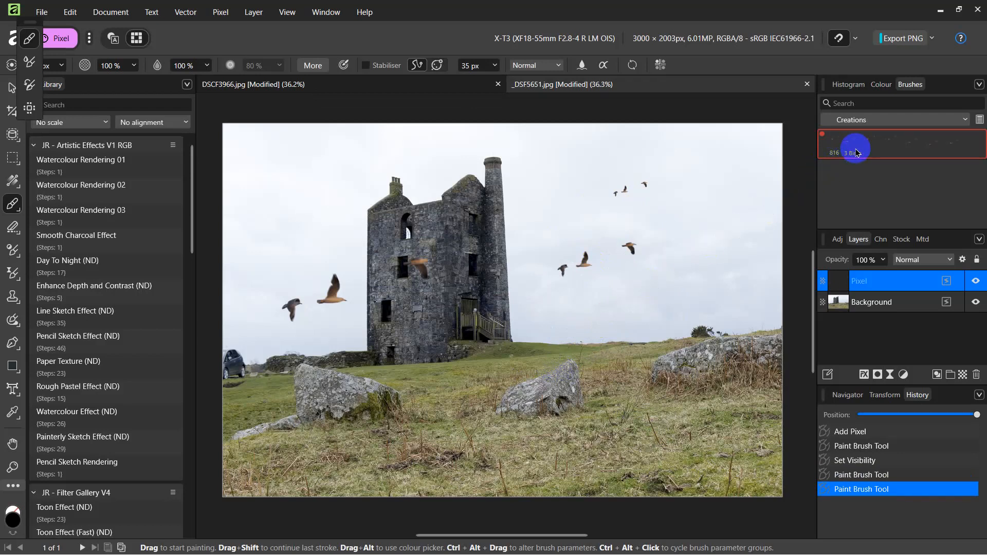
pyautogui.click(691, 276)
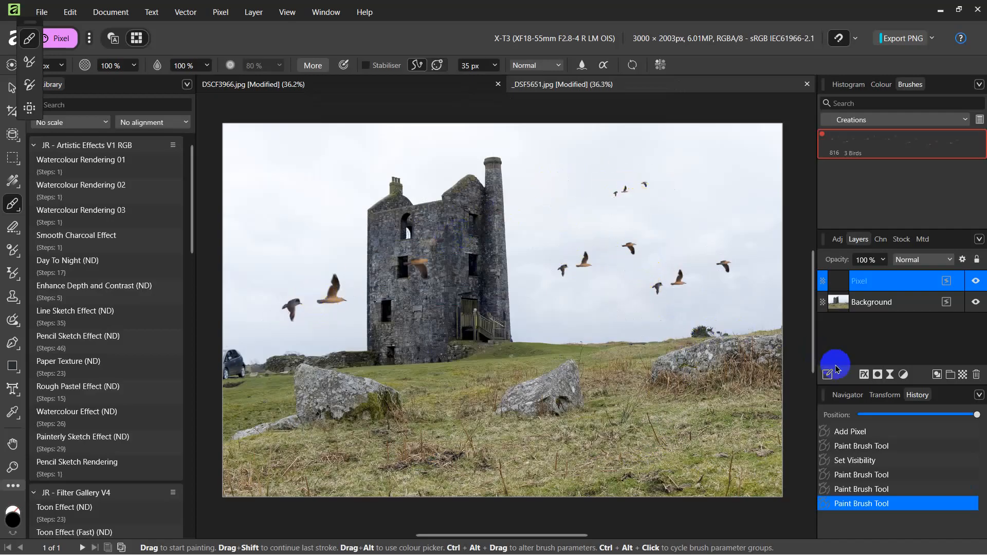
pyautogui.click(865, 462)
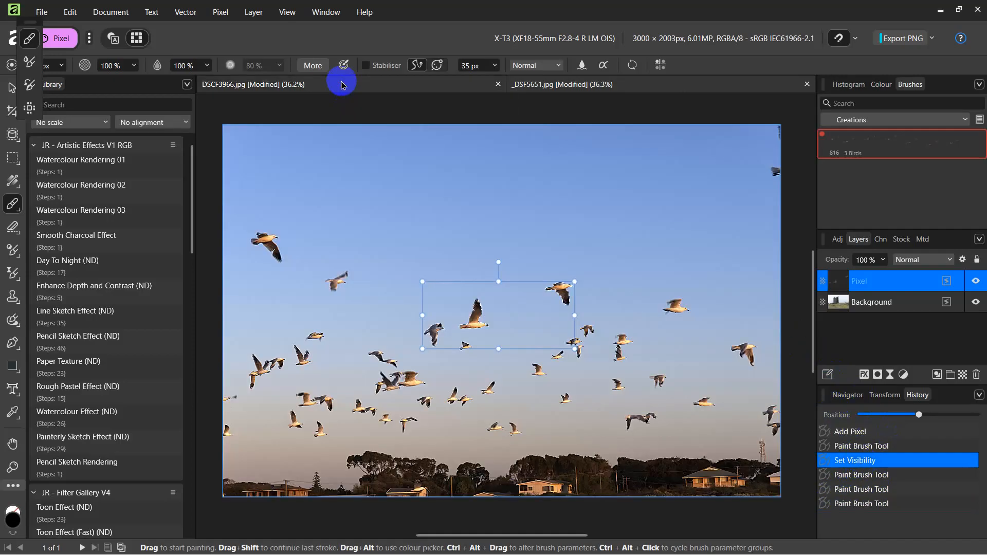
# In DSCF3966.jpg, darken the three selected birds with a Brightness / Contrast adjustment at -100 % brightness and 2 % contrast
pyautogui.click(634, 316)
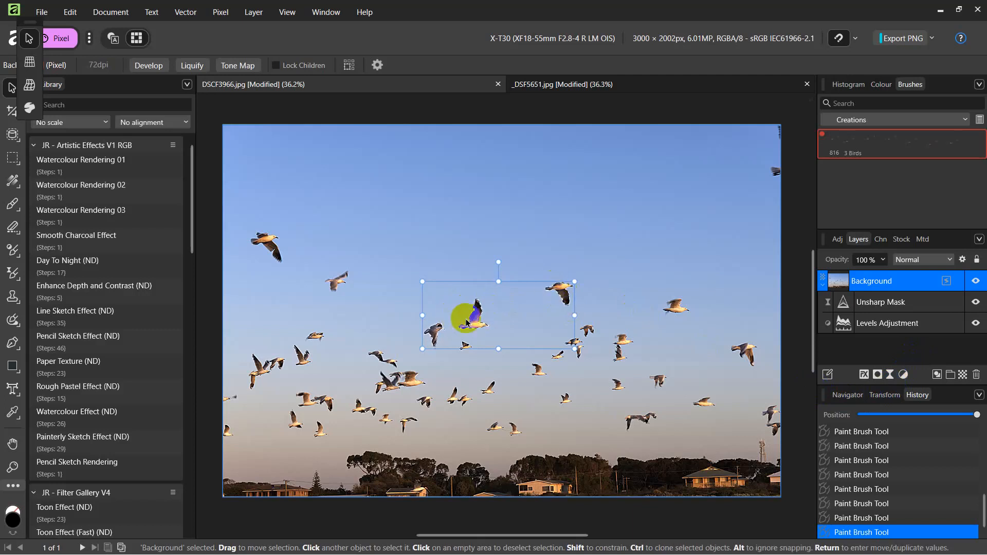
pyautogui.click(903, 374)
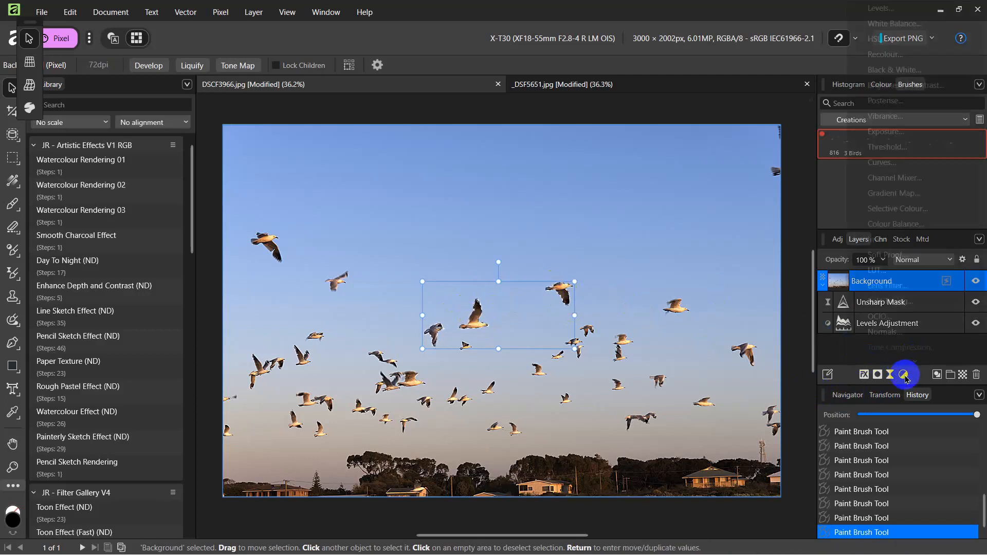
pyautogui.click(892, 87)
pyautogui.moveTo(636, 447); pyautogui.dragTo(492, 436)
pyautogui.click(642, 466)
pyautogui.moveTo(636, 468)
pyautogui.mouseDown()
pyautogui.moveTo(754, 472)
pyautogui.moveTo(472, 470)
pyautogui.moveTo(641, 471)
pyautogui.mouseUp()
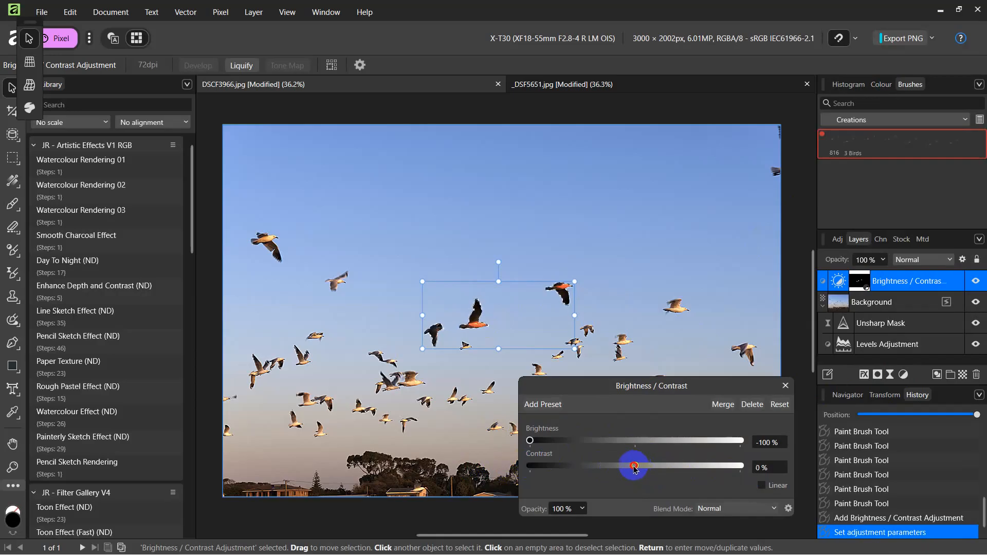
pyautogui.moveTo(638, 468); pyautogui.dragTo(637, 466)
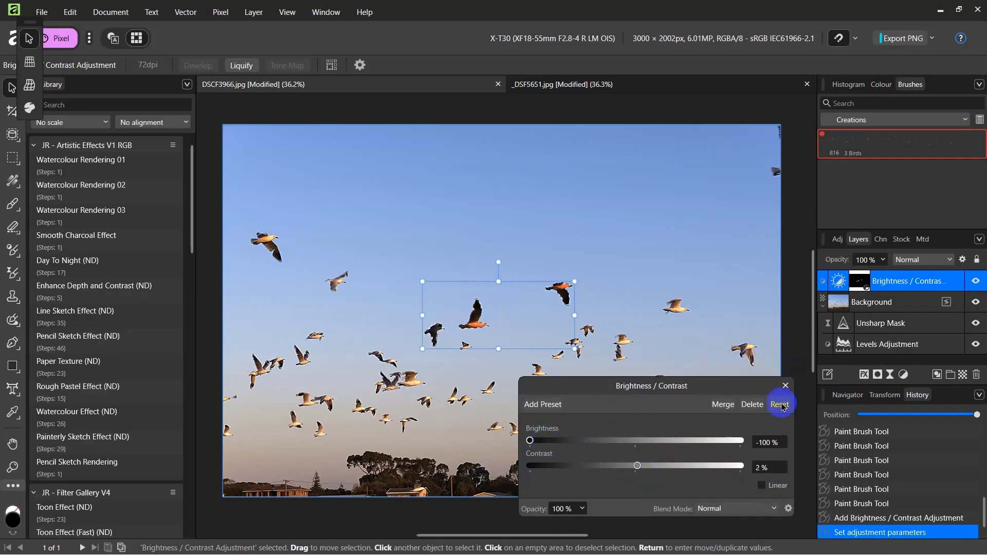
pyautogui.click(785, 386)
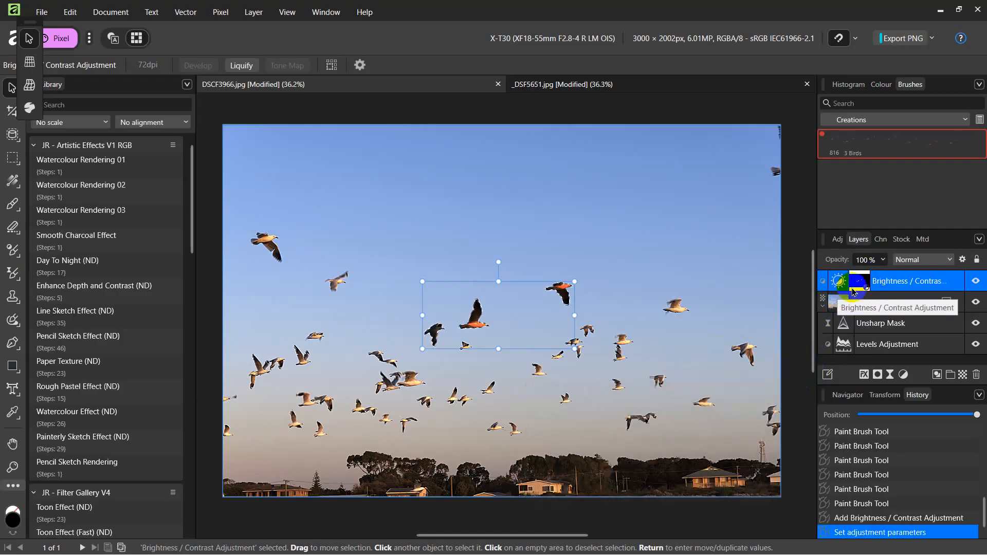
# Add an Exposure adjustment of -11.394 over the three darkened birds to make them black silhouettes
pyautogui.click(903, 375)
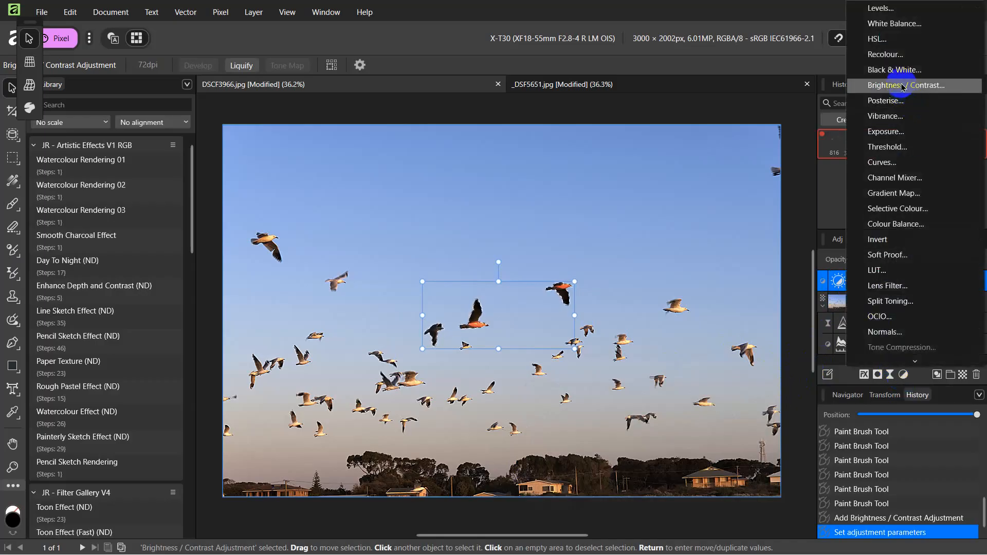
pyautogui.click(876, 132)
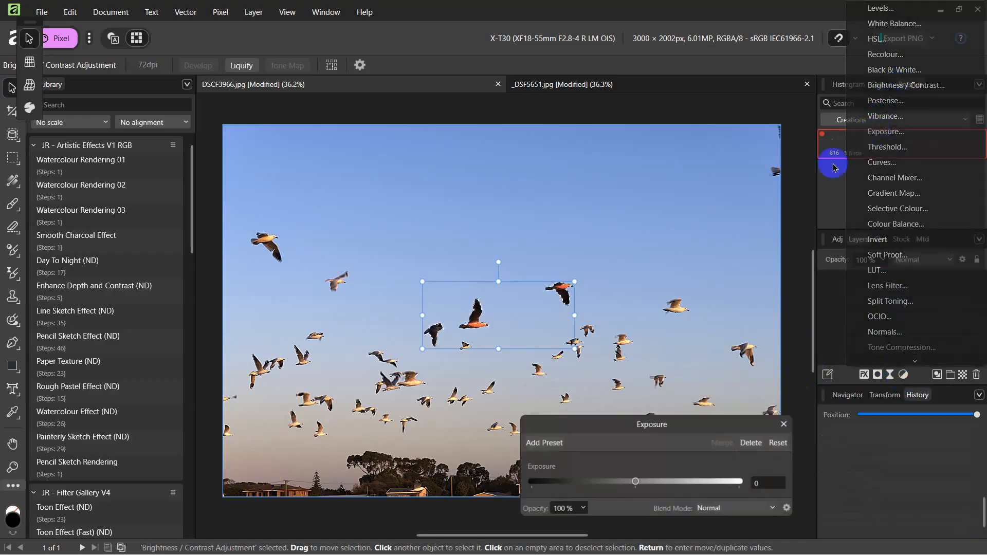
pyautogui.moveTo(635, 482); pyautogui.dragTo(575, 483)
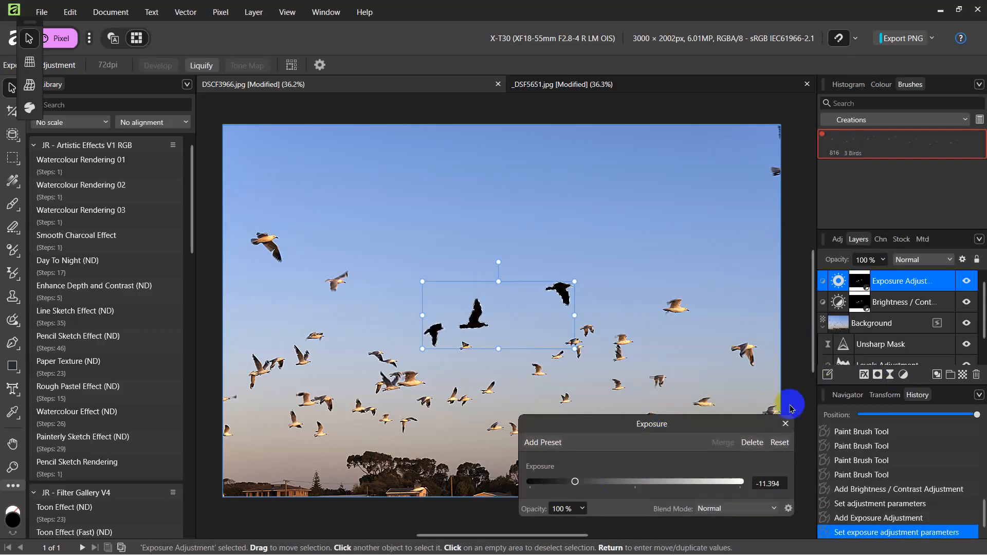
pyautogui.click(785, 423)
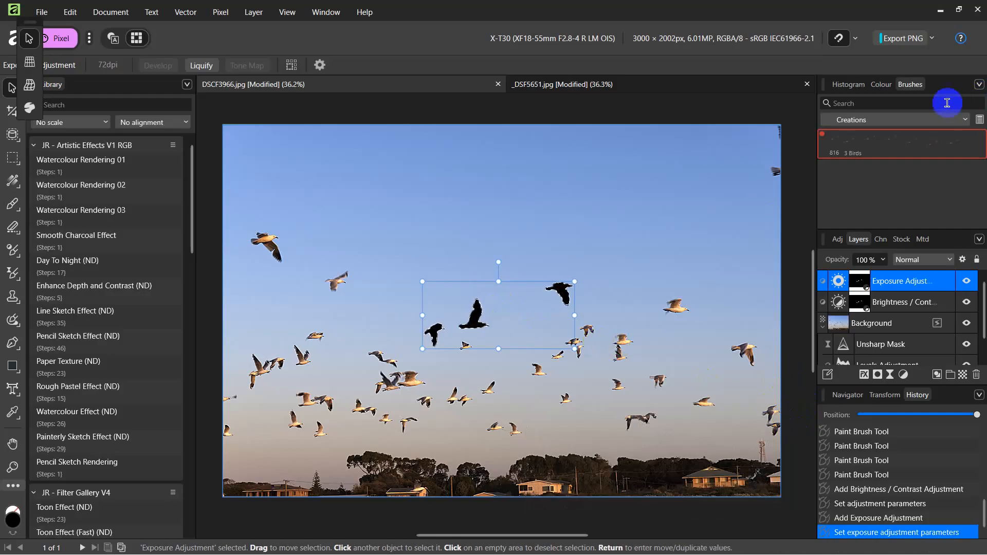
# Create a new brush from the selected silhouettes in the Creations category and set its spacing to 180 %
pyautogui.click(980, 88)
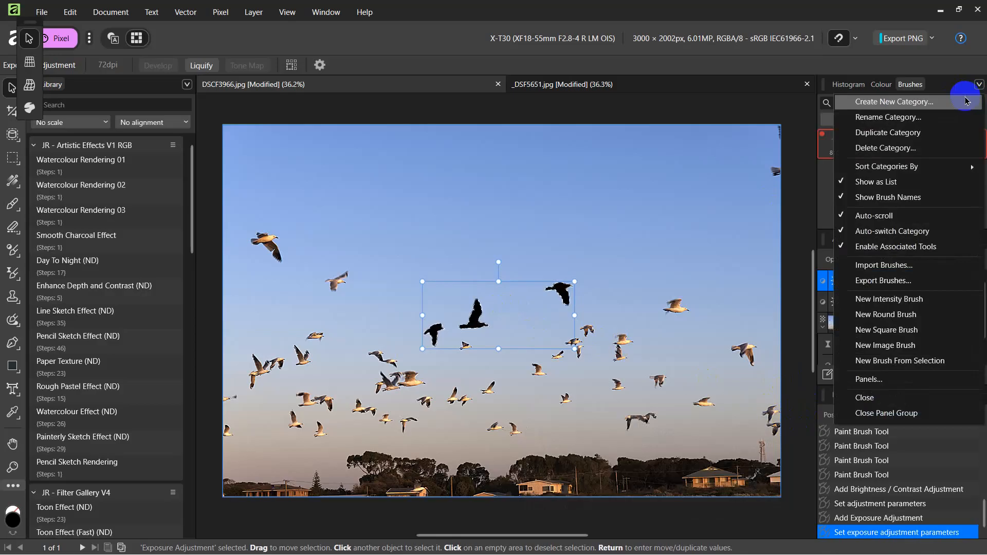
pyautogui.click(901, 367)
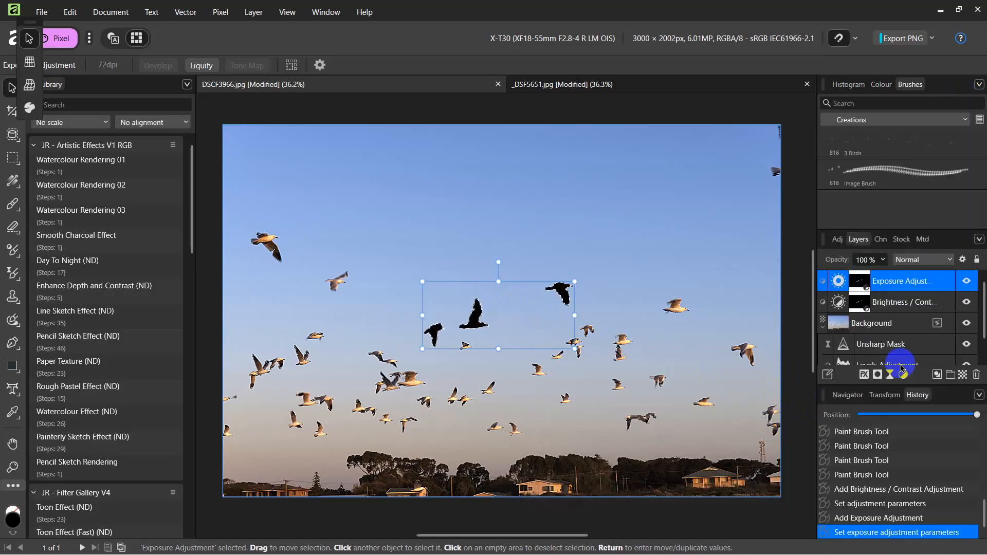
pyautogui.doubleClick(864, 166)
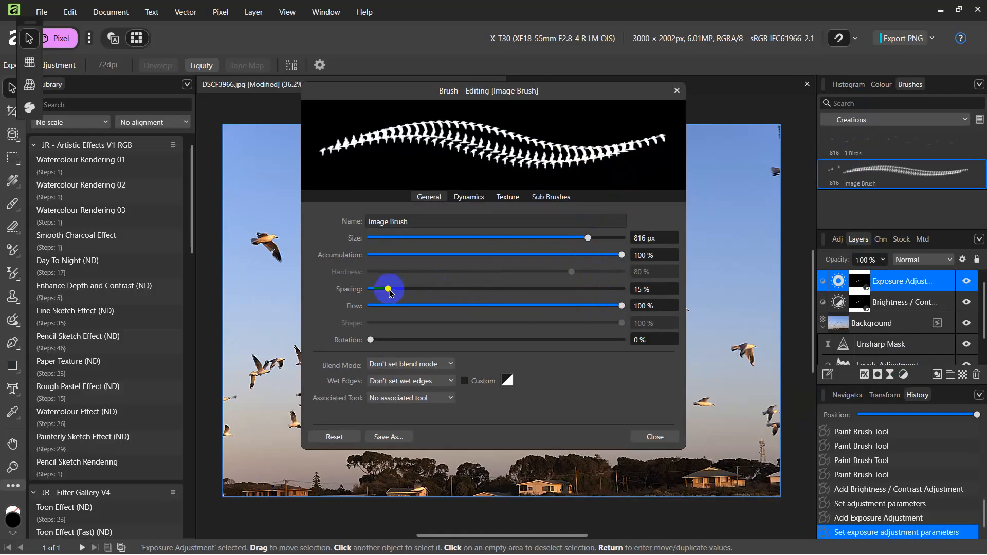
pyautogui.moveTo(389, 291); pyautogui.dragTo(598, 297)
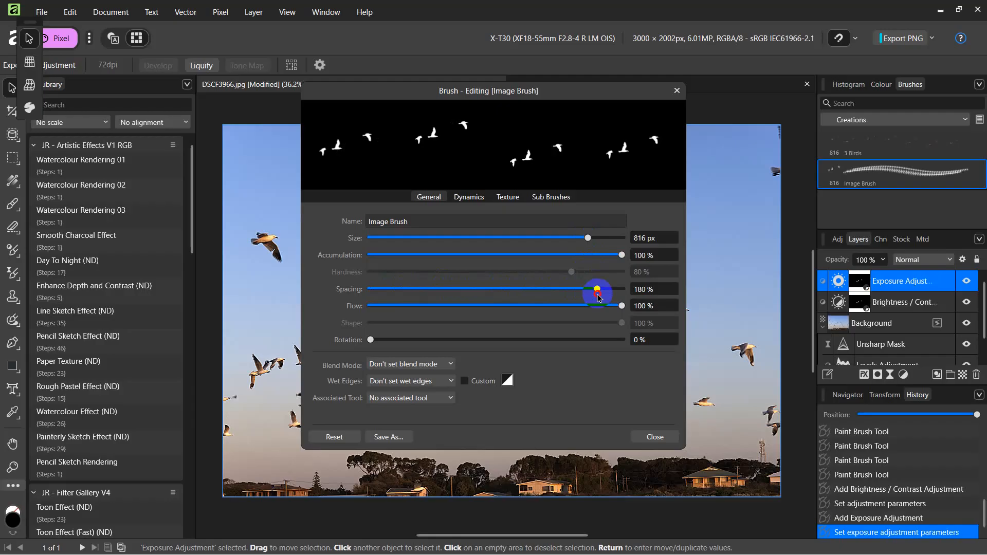
pyautogui.click(656, 437)
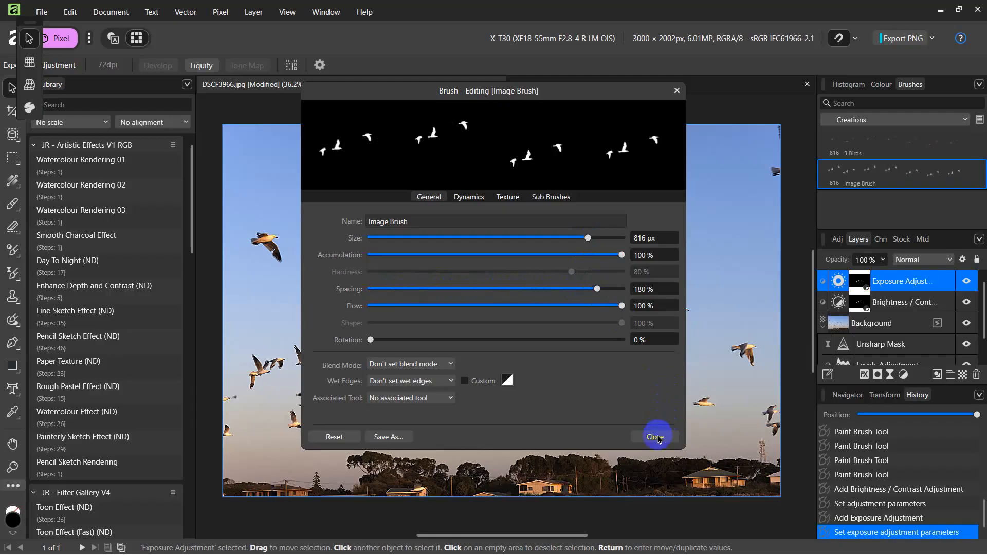
# Rename the new silhouette brush to 3 Birds Sil and close its settings
pyautogui.moveTo(422, 220); pyautogui.dragTo(363, 225)
pyautogui.write('3 Birds Sil')
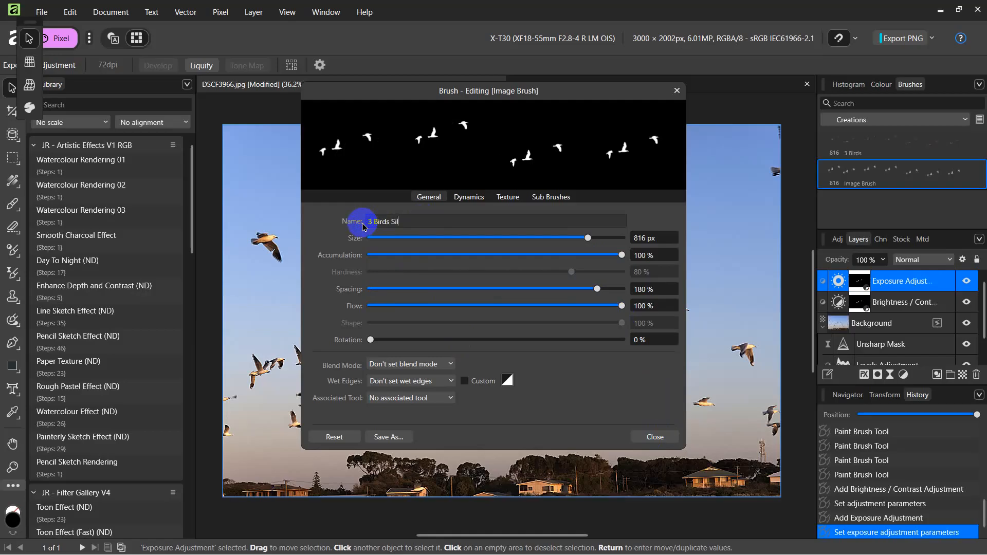
pyautogui.click(653, 437)
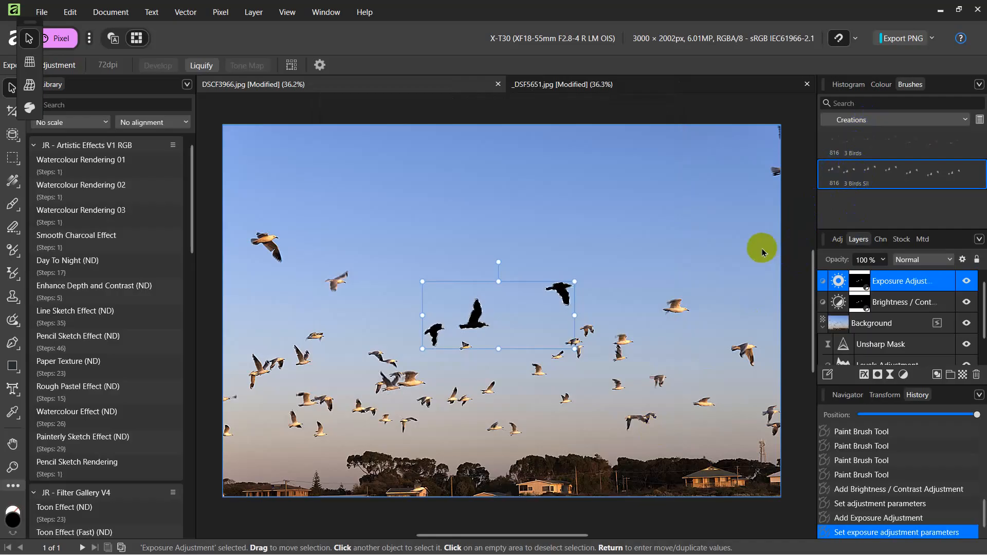
# Switch to _DSF5651.jpg, try stamping one 1276 px silhouette bird group in the sky beside the castle, and undo the stroke
pyautogui.click(582, 87)
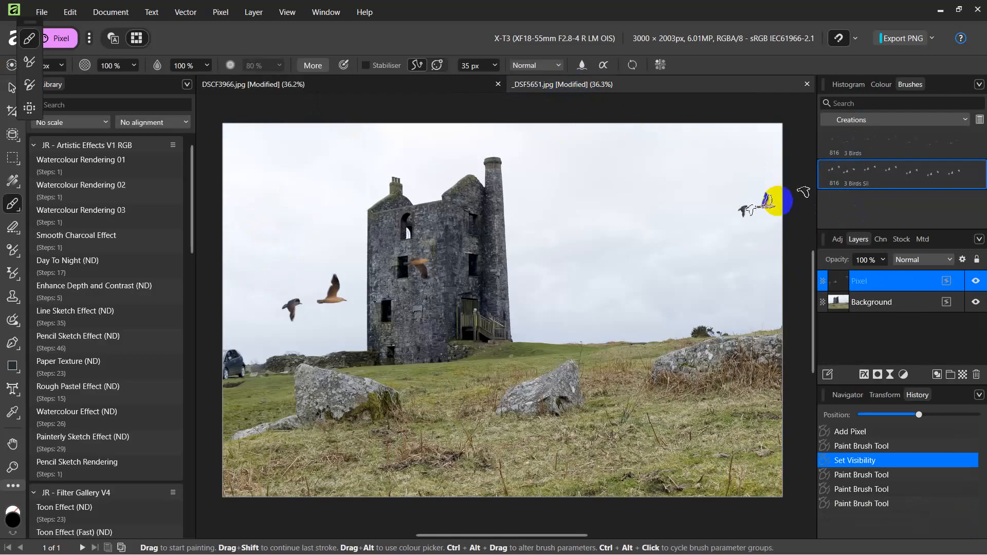
pyautogui.click(653, 434)
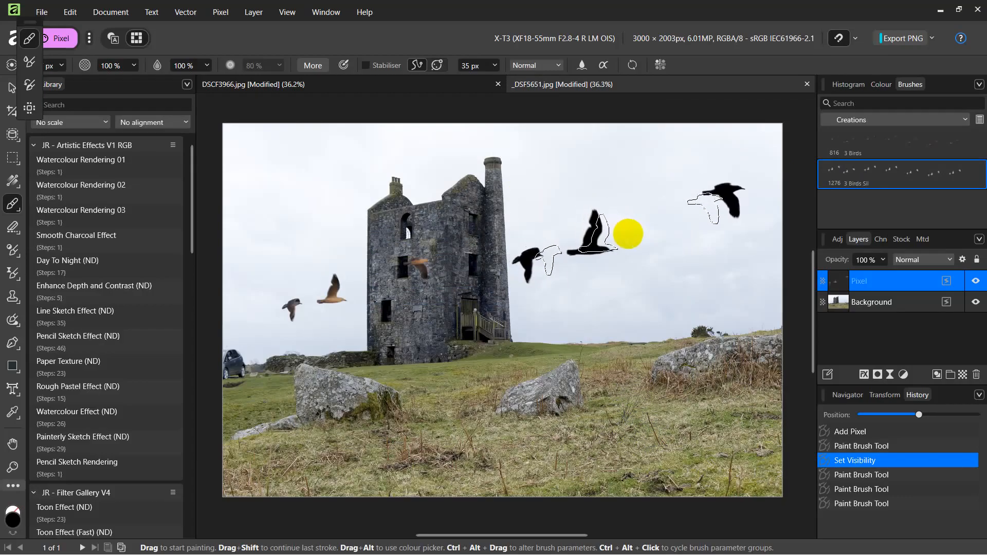
pyautogui.click(630, 235)
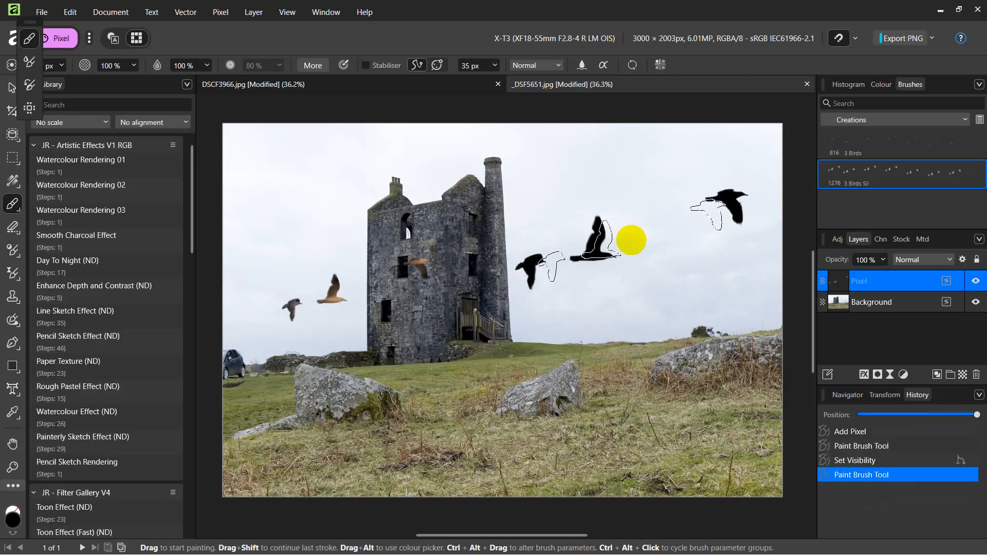
pyautogui.moveTo(682, 322); pyautogui.dragTo(732, 365)
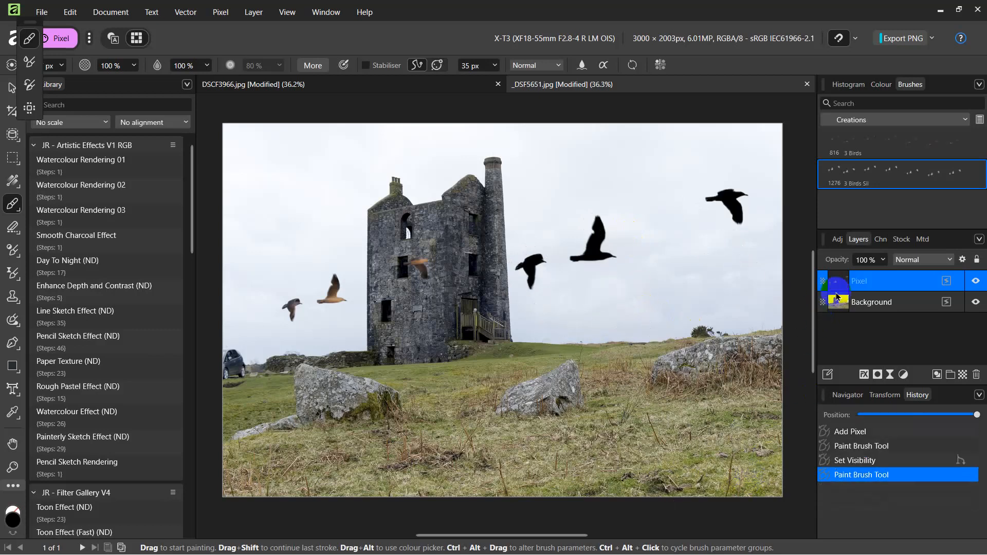
pyautogui.hotkey('ctrl', 'z')
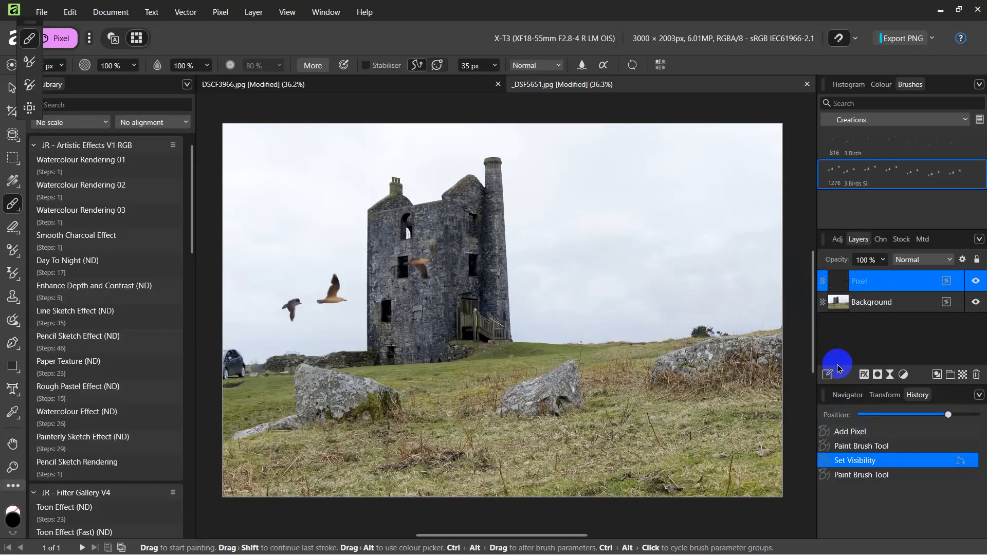
# Deselect the Pixel layer in the _DSF5651.jpg castle photo
pyautogui.moveTo(835, 553)
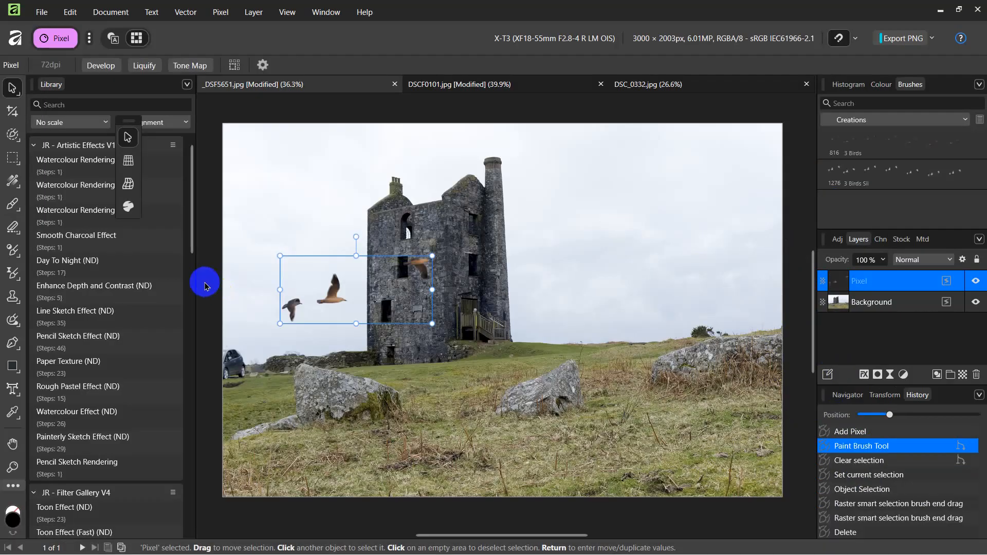
pyautogui.click(205, 286)
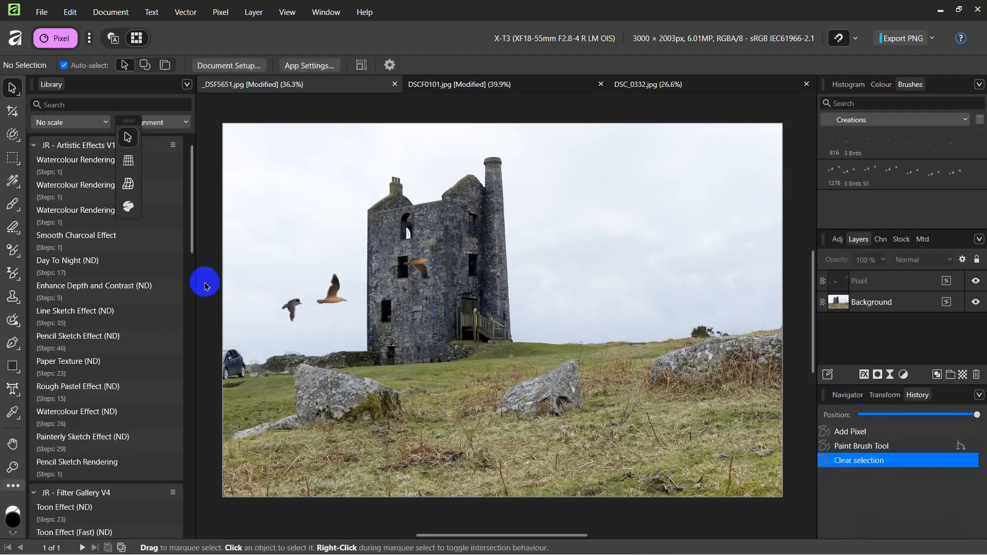
# Rename the Pixel layer holding the painted birds to Birds
pyautogui.click(856, 286)
pyautogui.doubleClick(856, 284)
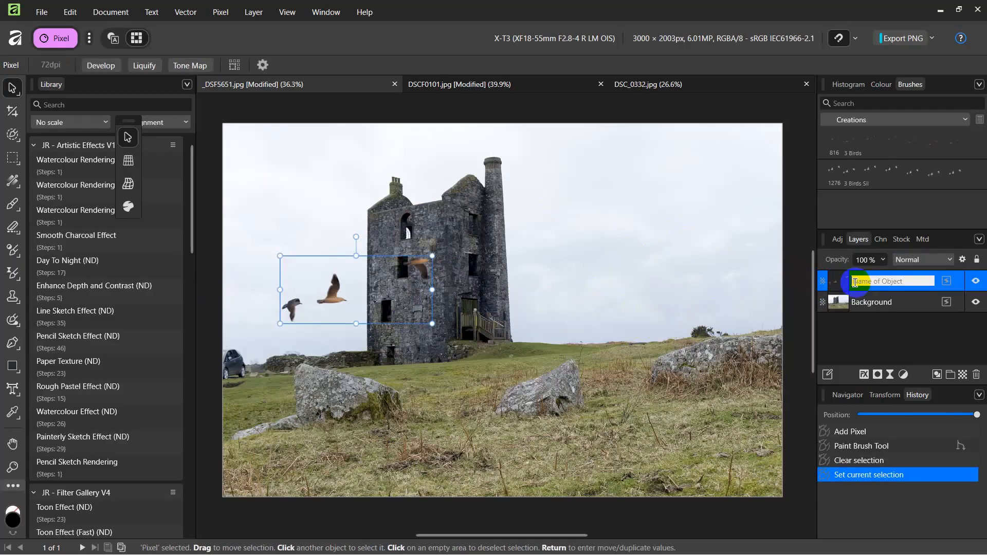
pyautogui.write('Birds')
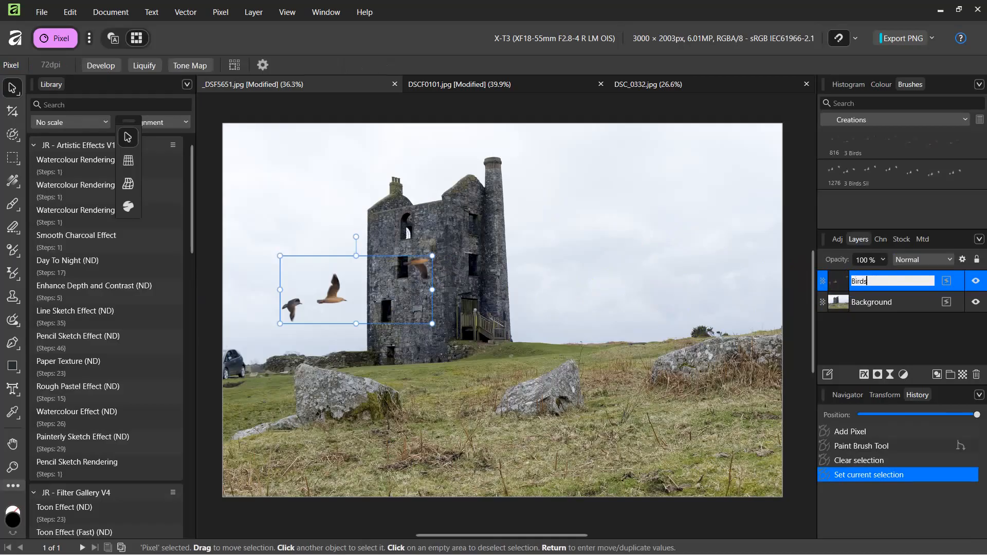
pyautogui.press('Return')
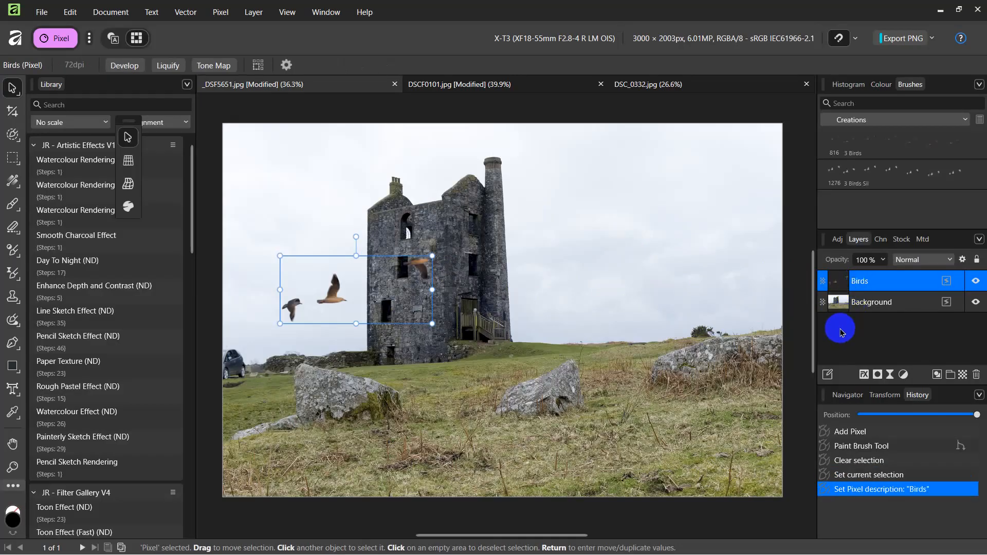
# Select the sky on the Background layer with object selection and add the upper window opening of the castle using the Selection Brush
pyautogui.click(872, 305)
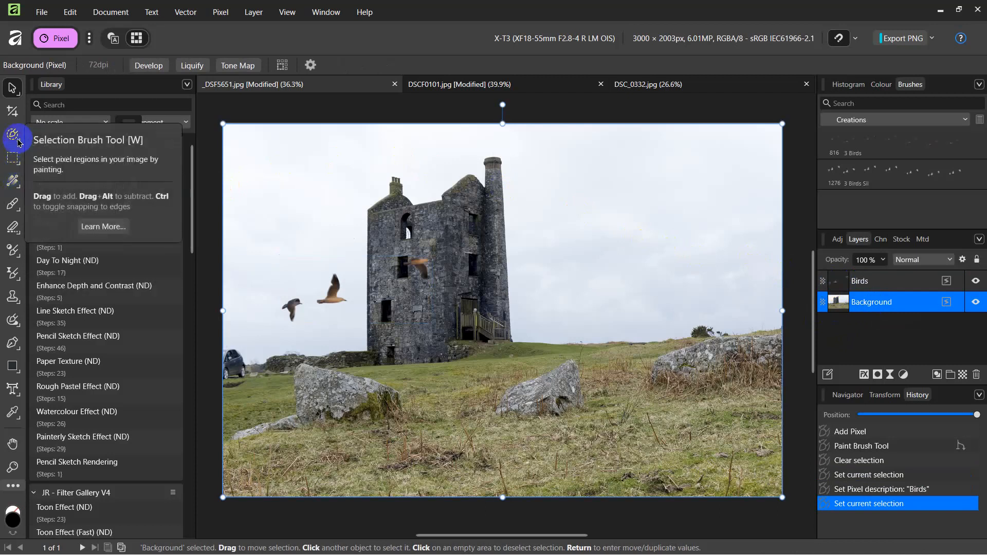
pyautogui.moveTo(18, 141); pyautogui.dragTo(59, 138)
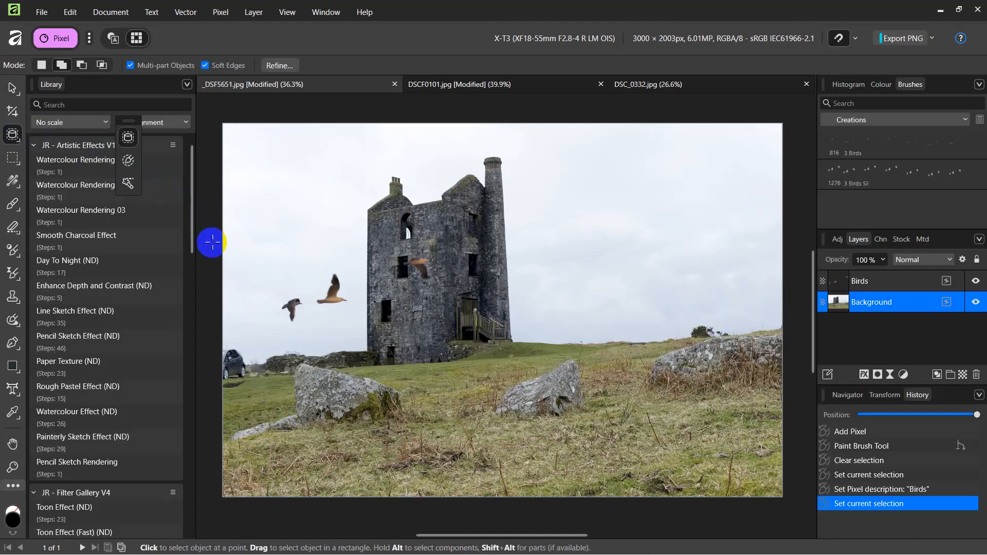
pyautogui.click(274, 235)
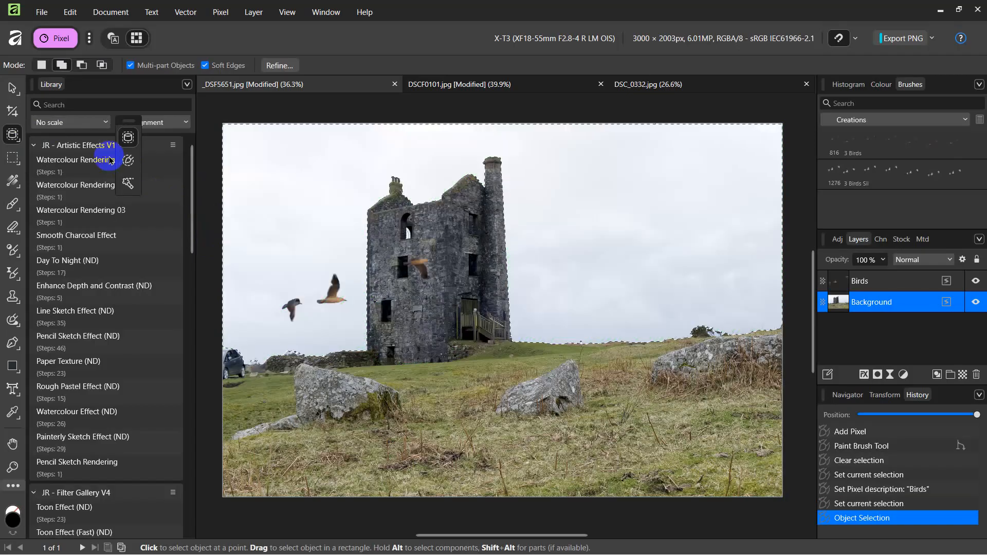
pyautogui.click(19, 142)
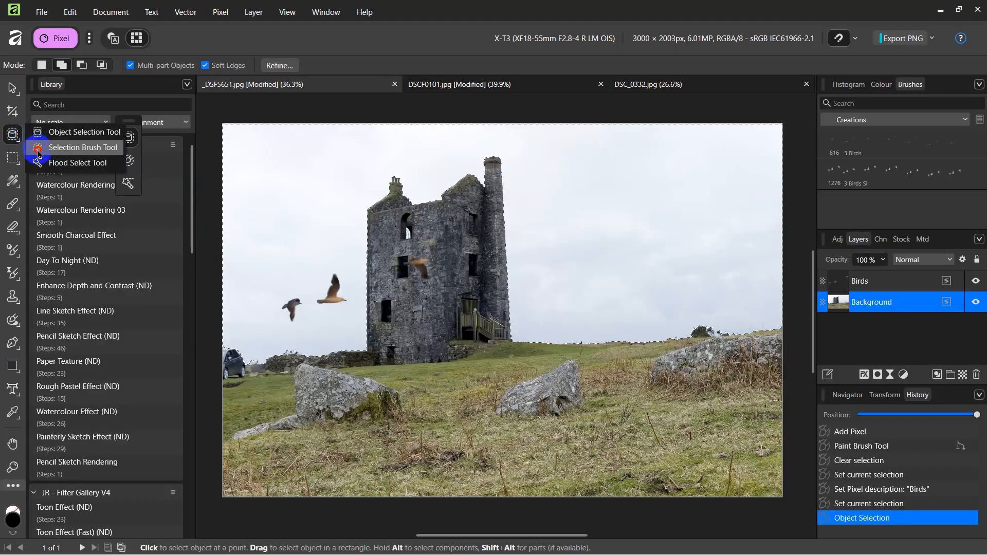
pyautogui.click(40, 149)
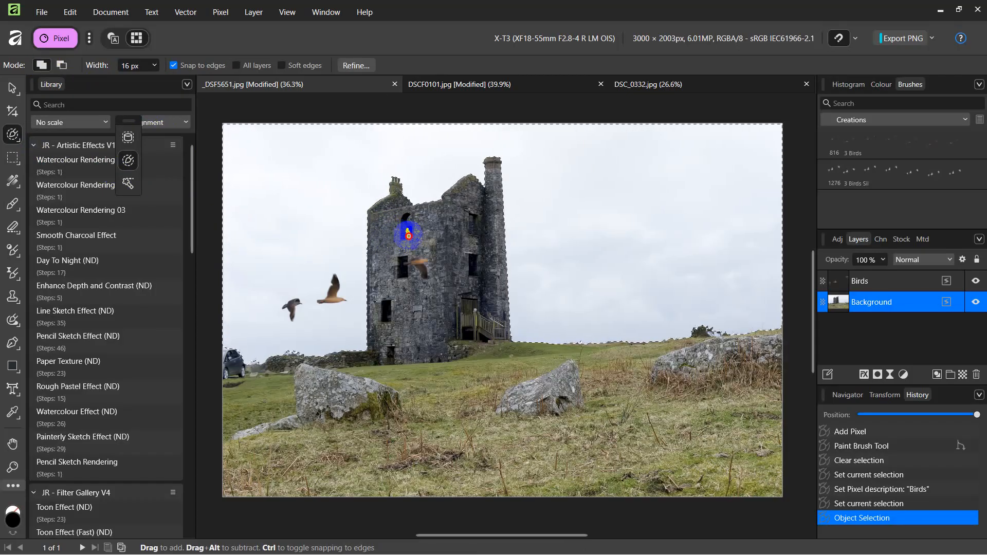
pyautogui.moveTo(409, 235); pyautogui.dragTo(409, 234)
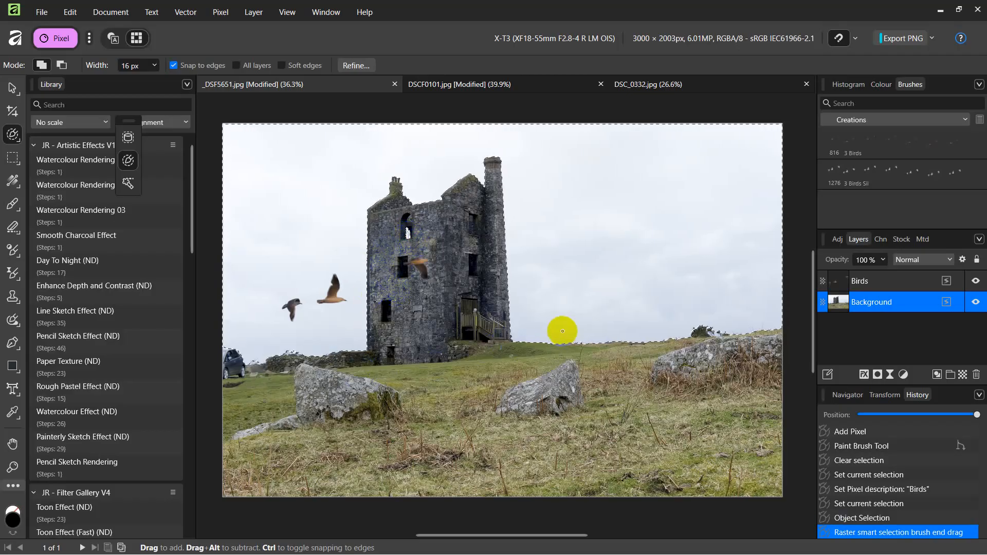
# Delete the selected sky from the Background layer and clear the pixel selection
pyautogui.press('Delete')
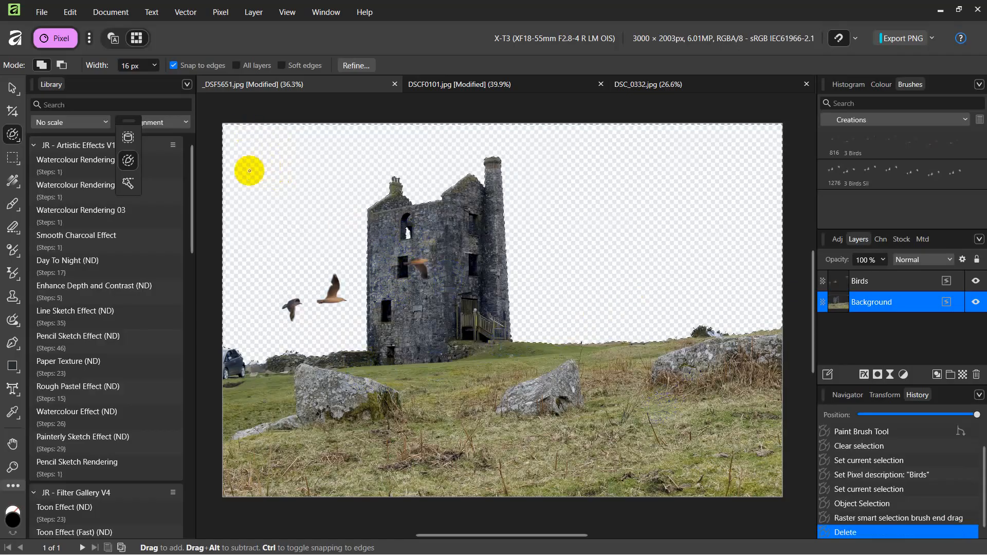
pyautogui.click(220, 12)
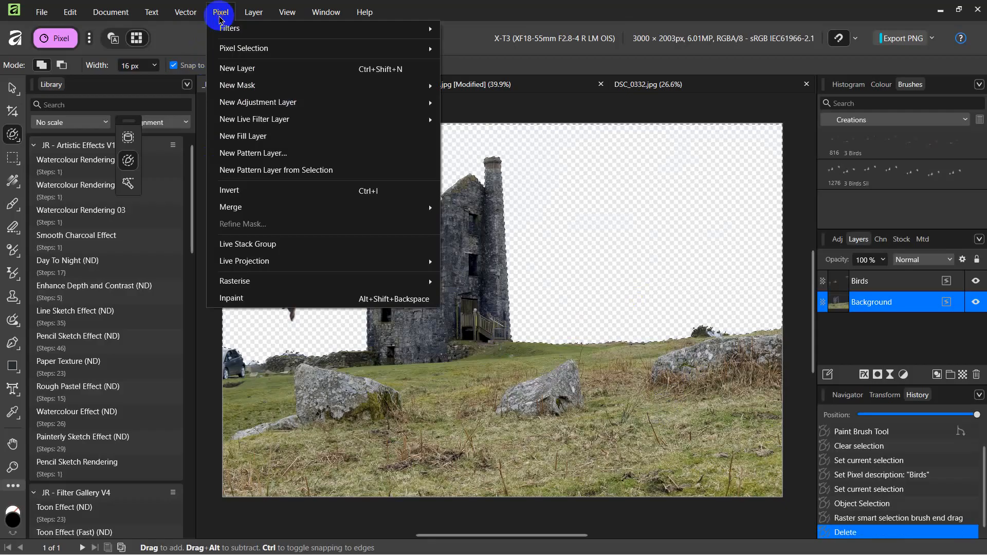
pyautogui.moveTo(262, 46)
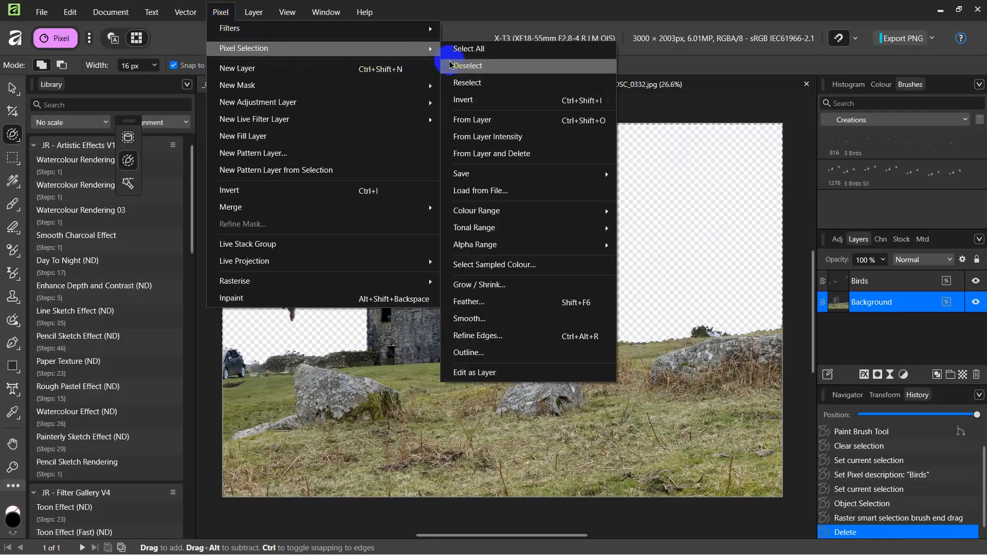
pyautogui.click(467, 66)
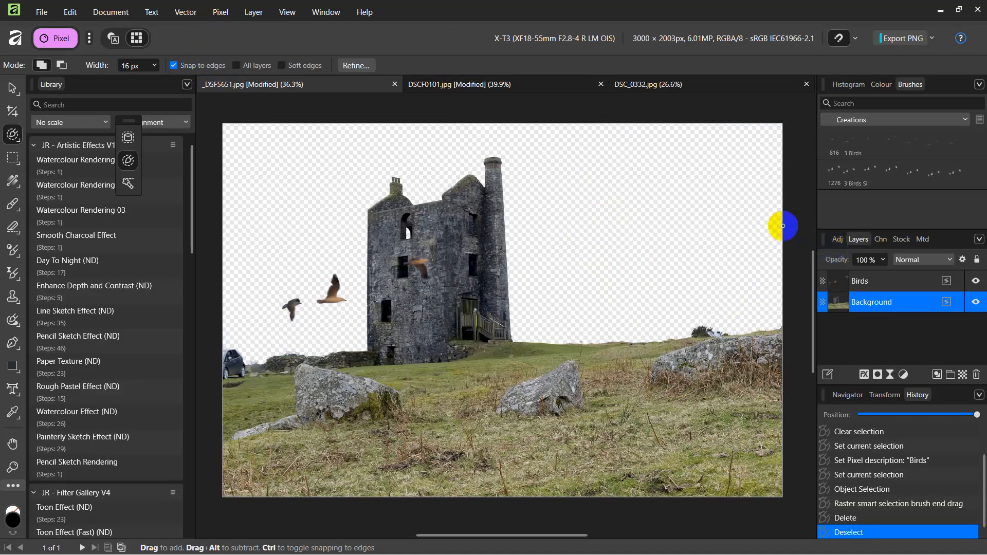
# Add a new pixel layer above the Background and name it Sky
pyautogui.click(962, 379)
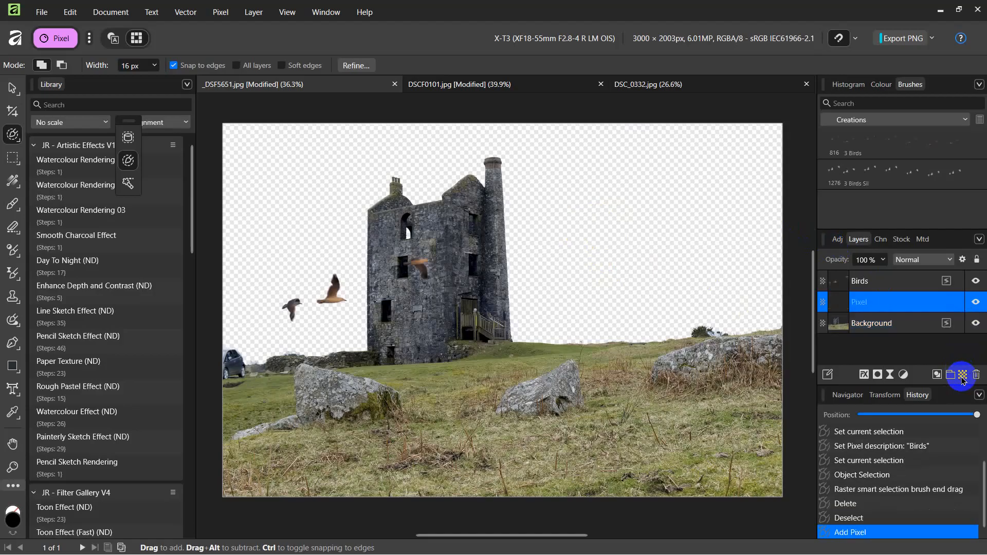
pyautogui.doubleClick(861, 303)
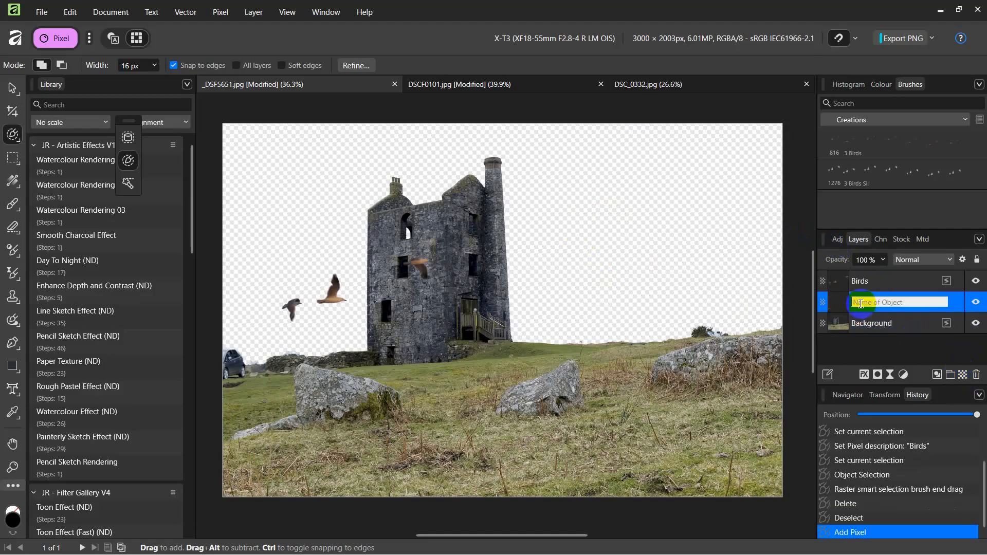
pyautogui.write('S')
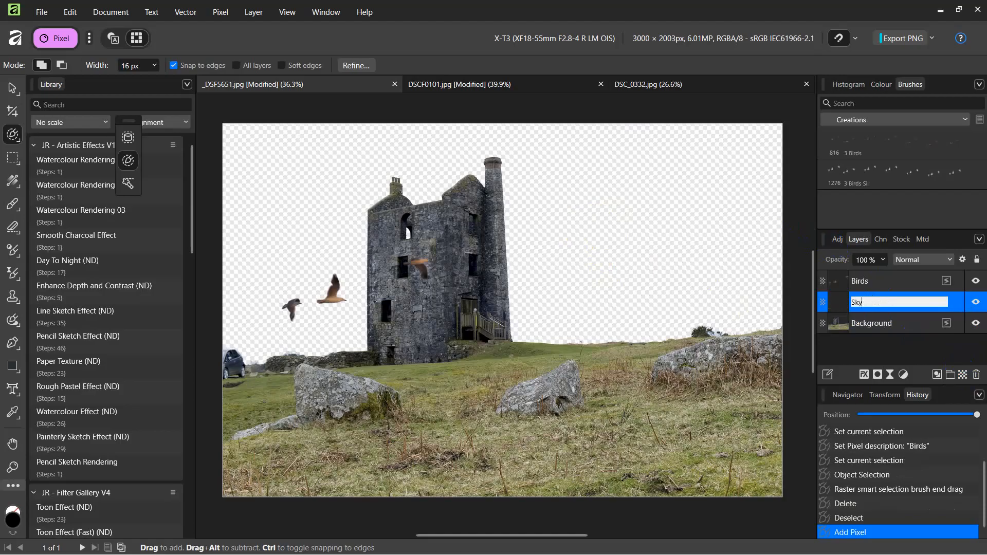
pyautogui.write('ky')
pyautogui.click(862, 307)
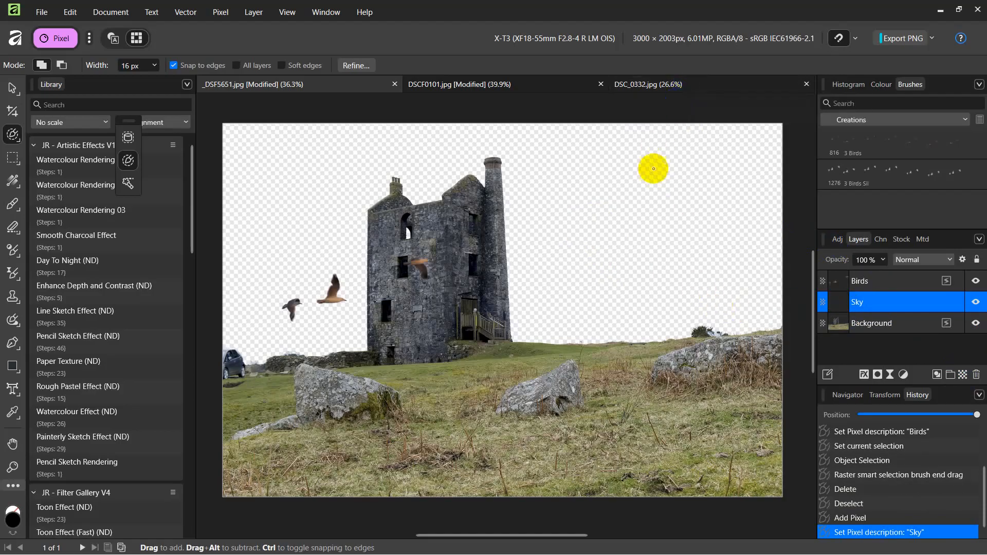
# Switch to DSC_0332.jpg, create a new brush from the whole sky photo in the Creations category, and set its spacing to 193 %
pyautogui.click(719, 92)
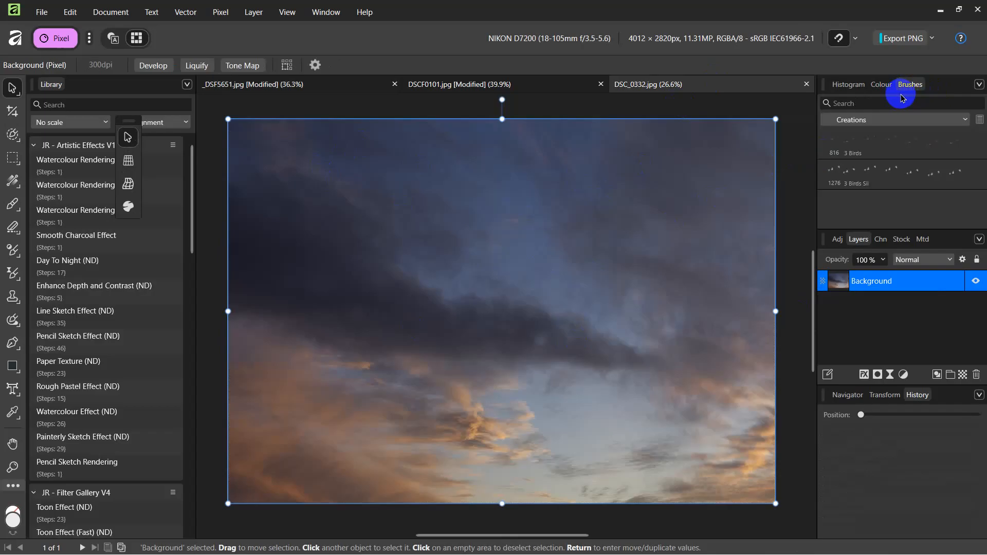
pyautogui.click(979, 84)
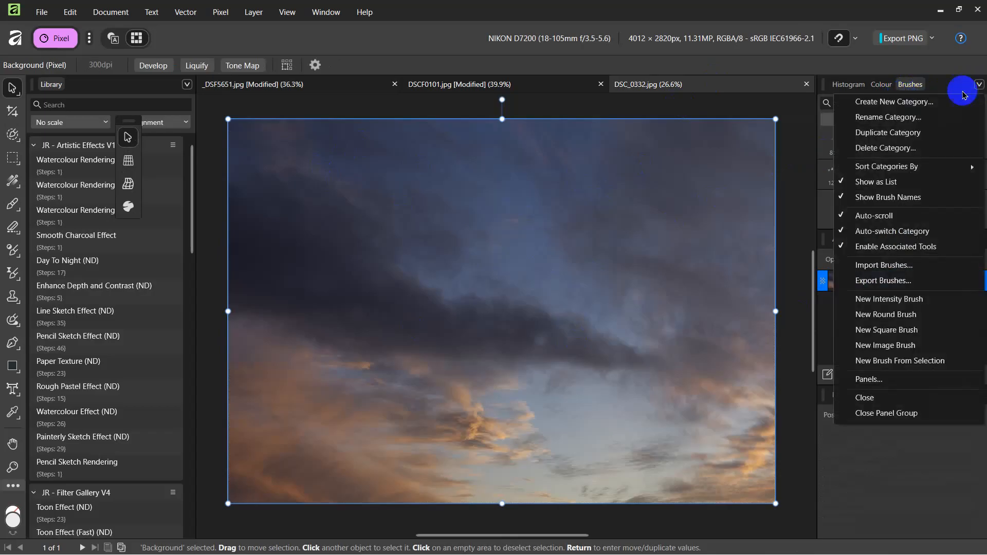
pyautogui.click(914, 361)
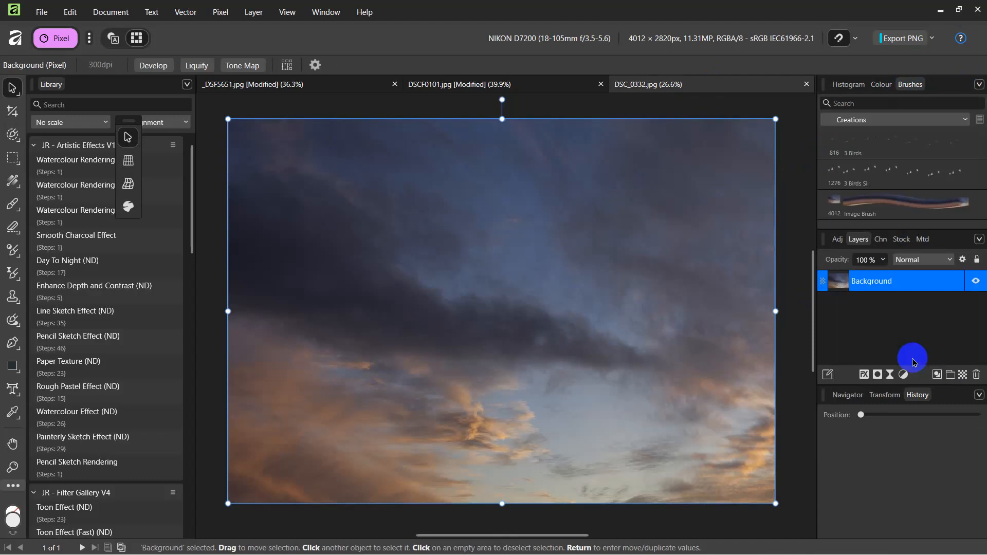
pyautogui.doubleClick(867, 215)
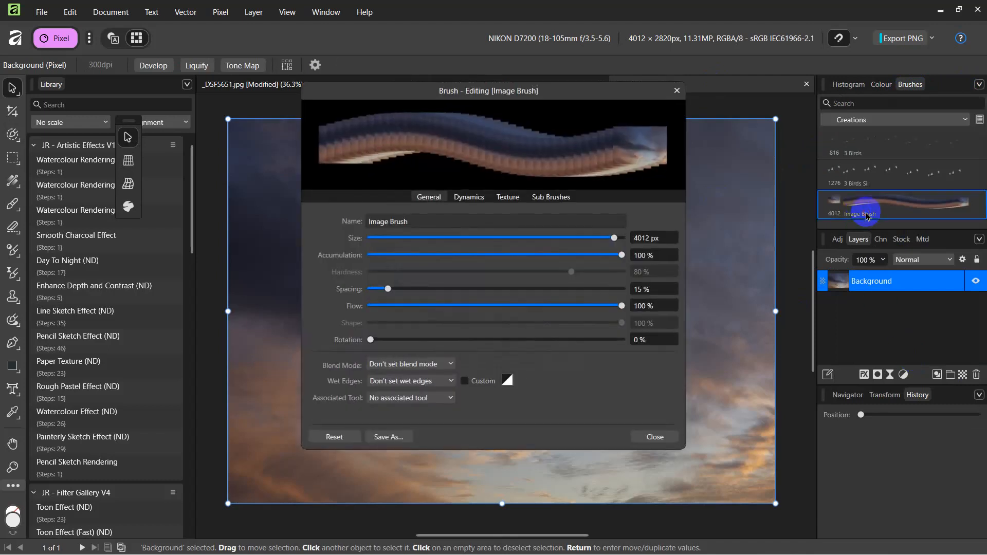
pyautogui.click(389, 291)
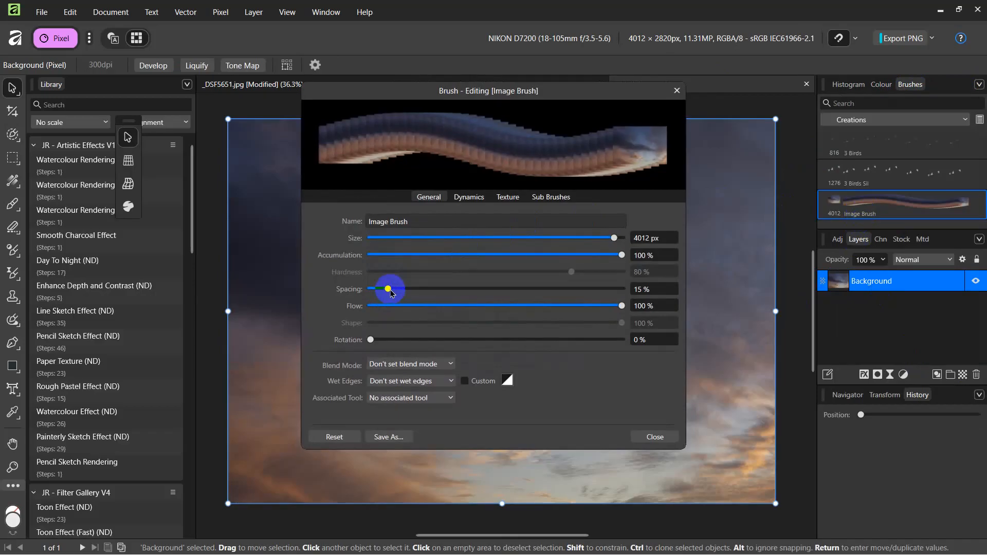
pyautogui.moveTo(390, 292); pyautogui.dragTo(615, 306)
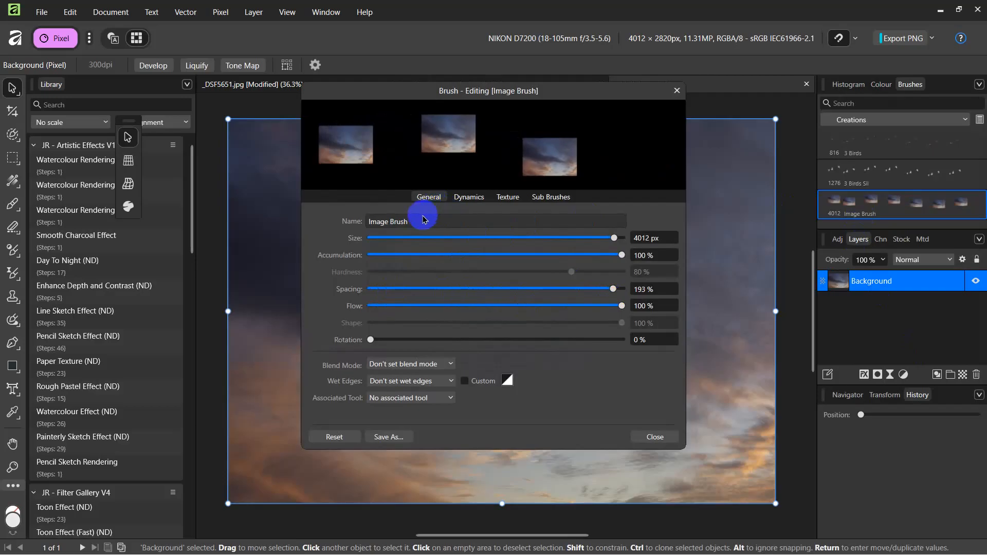
# Rename the new image brush to Sky and close its settings
pyautogui.moveTo(408, 222); pyautogui.dragTo(357, 225)
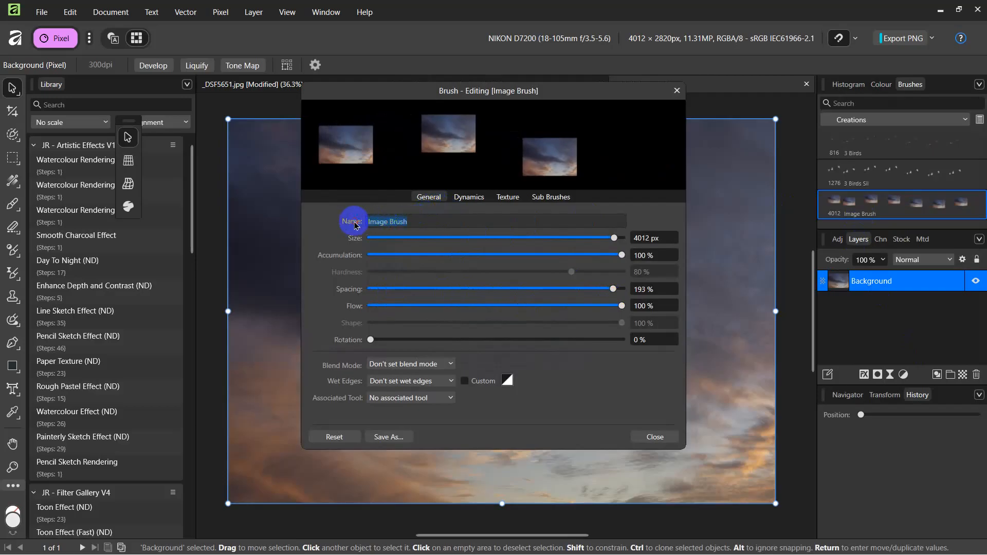
pyautogui.write('Sky')
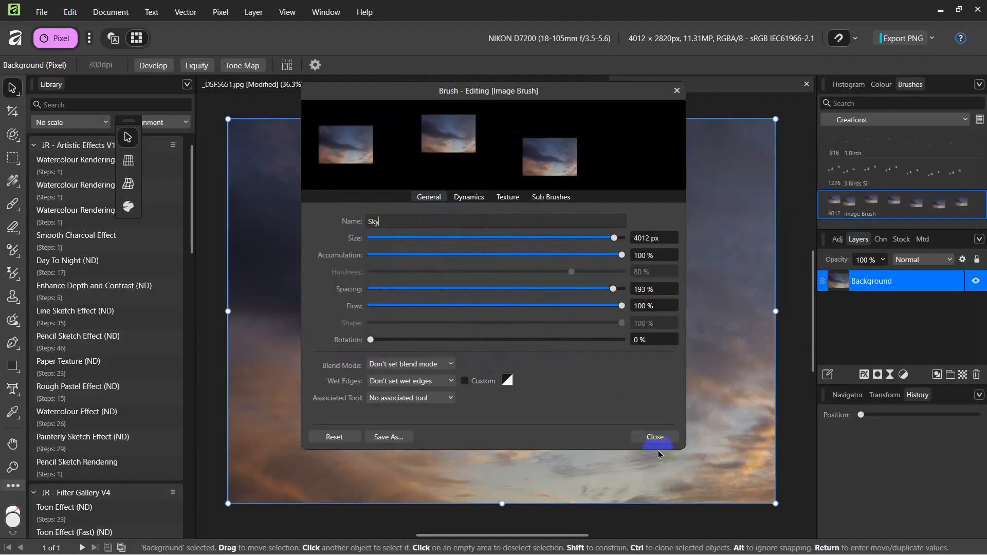
pyautogui.click(647, 437)
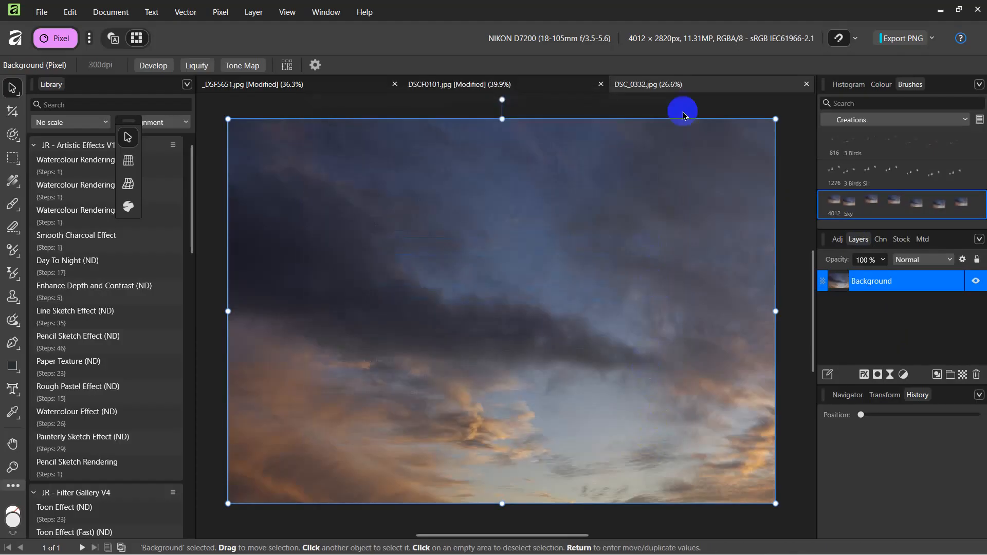
# Return to _DSF5651.jpg and move the Sky layer below the Background layer
pyautogui.click(321, 89)
pyautogui.press('w')
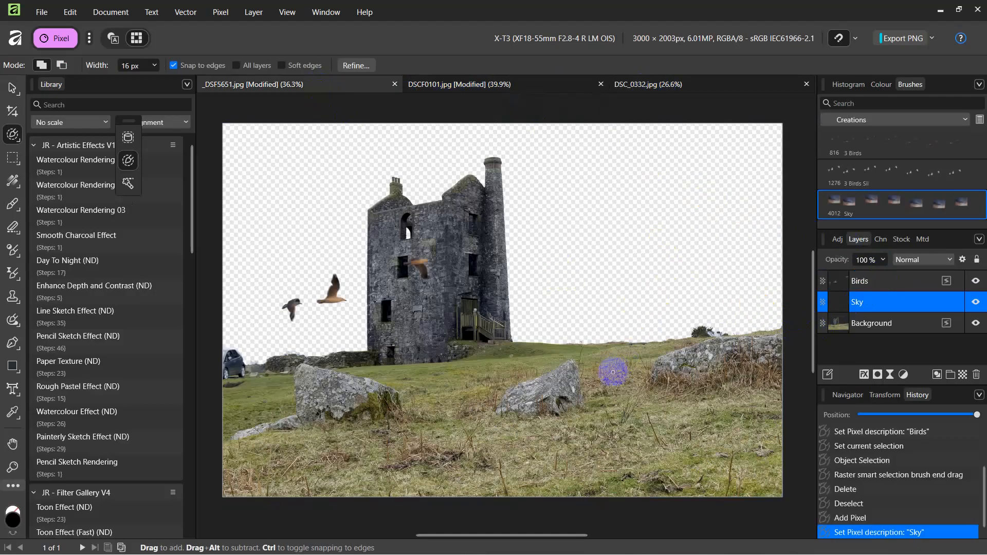
pyautogui.moveTo(836, 304); pyautogui.dragTo(841, 345)
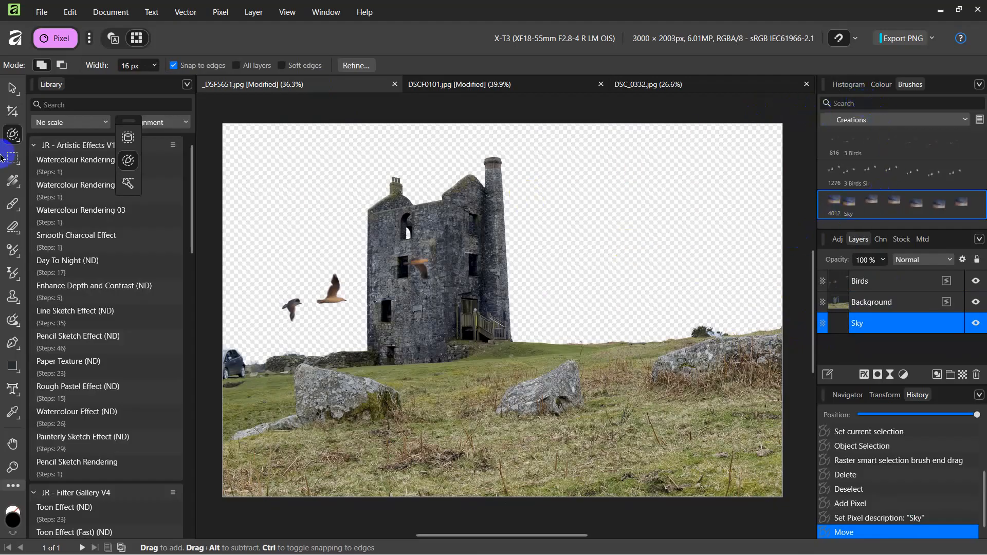
# Paint the cloudy sky behind the castle on the Sky layer using the 4012 px Sky brush, and return to the Move Tool
pyautogui.click(14, 205)
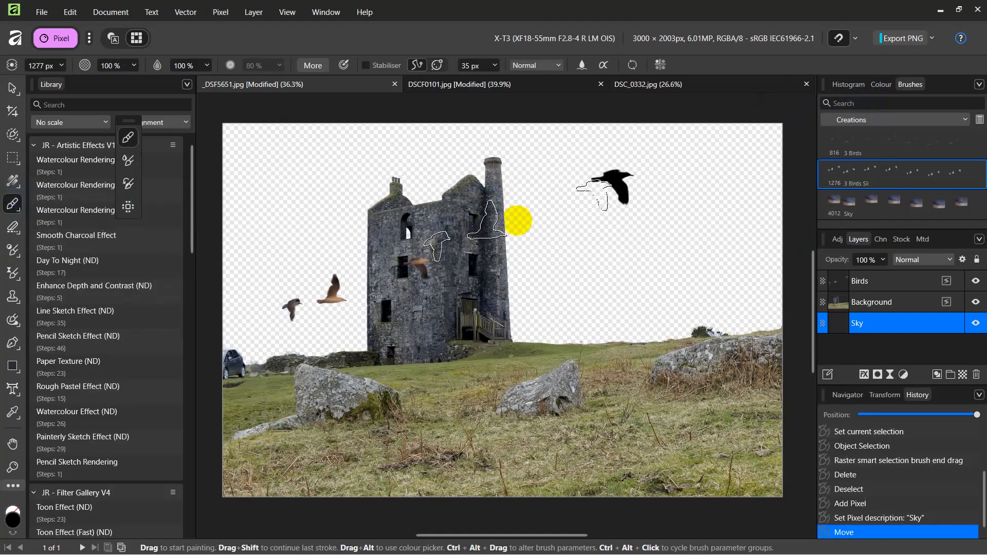
pyautogui.click(838, 212)
pyautogui.moveTo(761, 206)
pyautogui.mouseDown()
pyautogui.moveTo(632, 216)
pyautogui.moveTo(439, 183)
pyautogui.moveTo(469, 144)
pyautogui.moveTo(388, 148)
pyautogui.moveTo(415, 155)
pyautogui.moveTo(354, 181)
pyautogui.moveTo(430, 161)
pyautogui.moveTo(415, 157)
pyautogui.moveTo(419, 190)
pyautogui.moveTo(472, 197)
pyautogui.moveTo(457, 183)
pyautogui.mouseUp()
pyautogui.moveTo(287, 384)
pyautogui.mouseDown()
pyautogui.moveTo(258, 395)
pyautogui.moveTo(417, 327)
pyautogui.moveTo(480, 326)
pyautogui.moveTo(455, 419)
pyautogui.moveTo(413, 438)
pyautogui.moveTo(288, 418)
pyautogui.moveTo(214, 387)
pyautogui.moveTo(87, 293)
pyautogui.mouseUp()
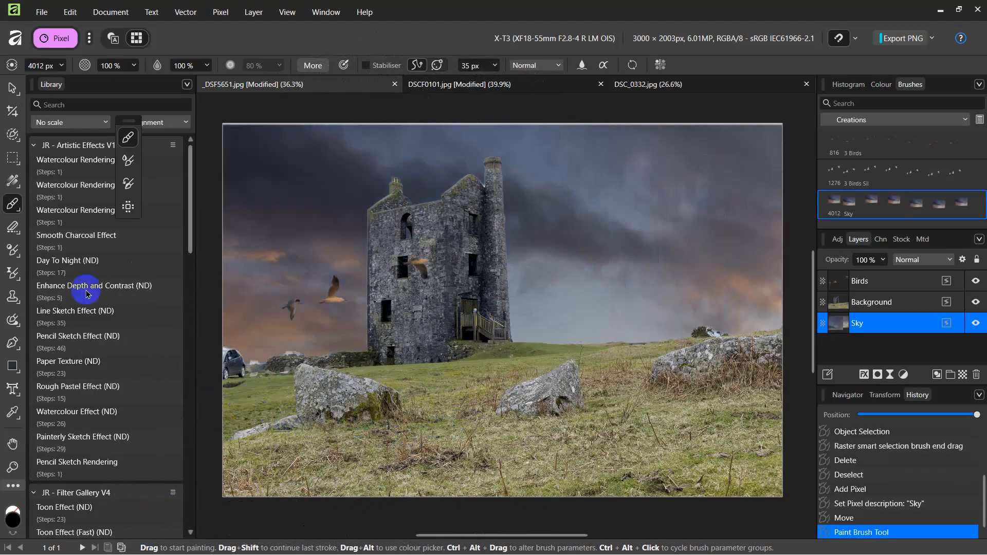
pyautogui.click(12, 87)
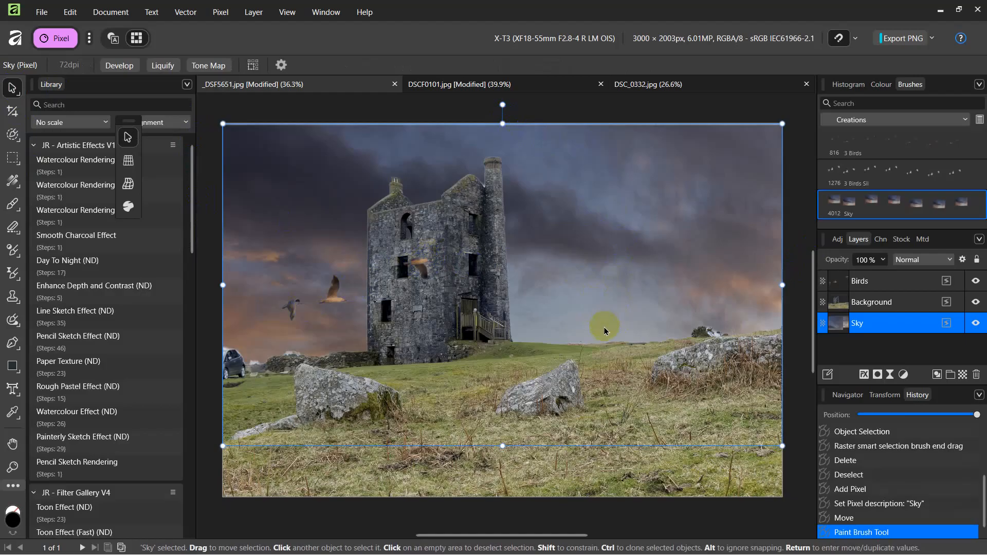
# Switch to DSCF0101.jpg, flood-select the pale sky non-contiguously at 14 % tolerance, and delete it from around the tree
pyautogui.click(512, 89)
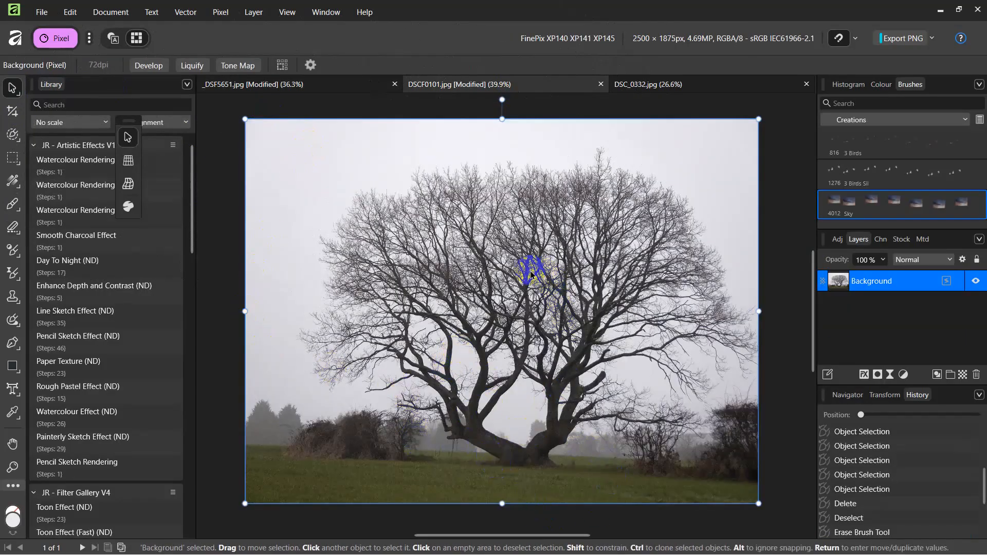
pyautogui.click(13, 136)
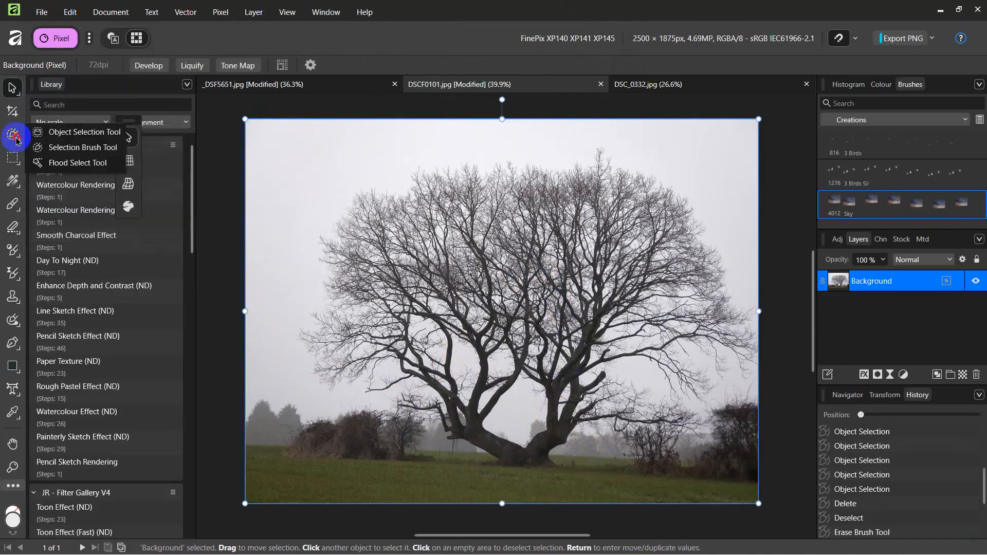
pyautogui.click(57, 133)
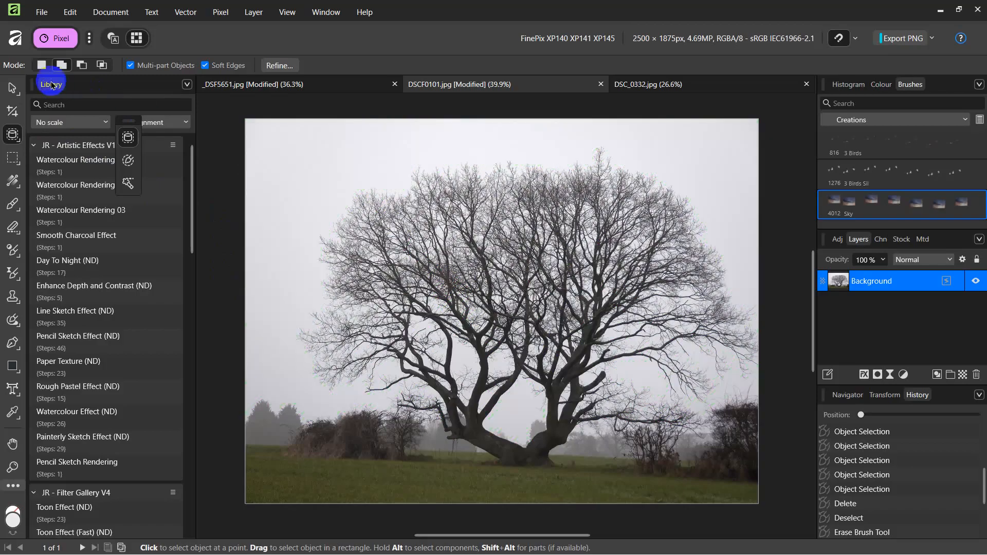
pyautogui.moveTo(13, 139)
pyautogui.mouseDown()
pyautogui.moveTo(41, 147)
pyautogui.moveTo(62, 171)
pyautogui.mouseUp()
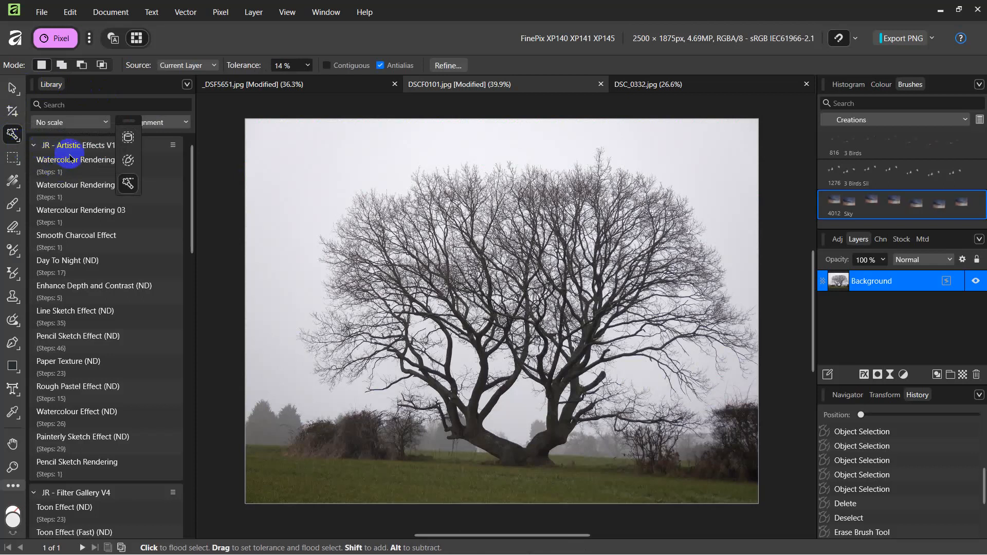
pyautogui.click(327, 65)
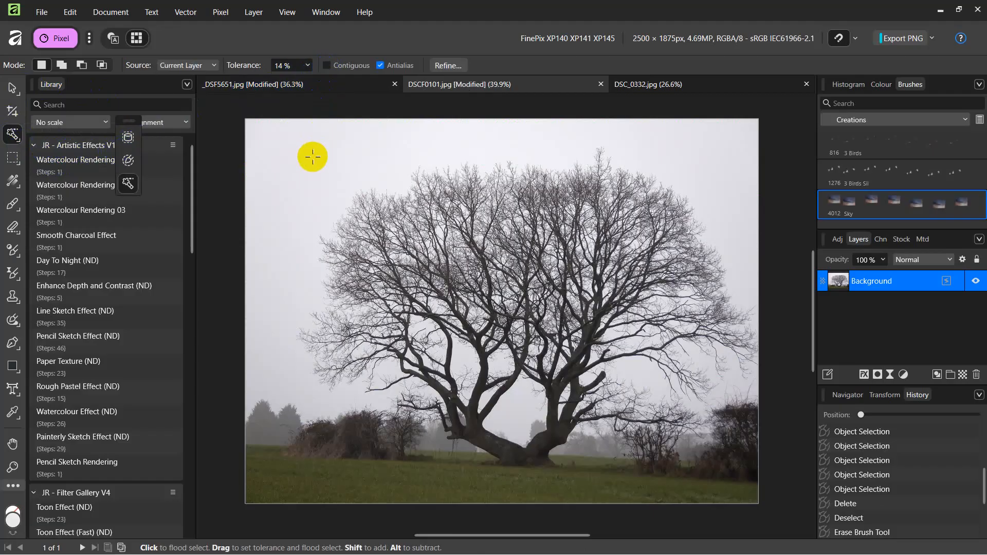
pyautogui.click(312, 159)
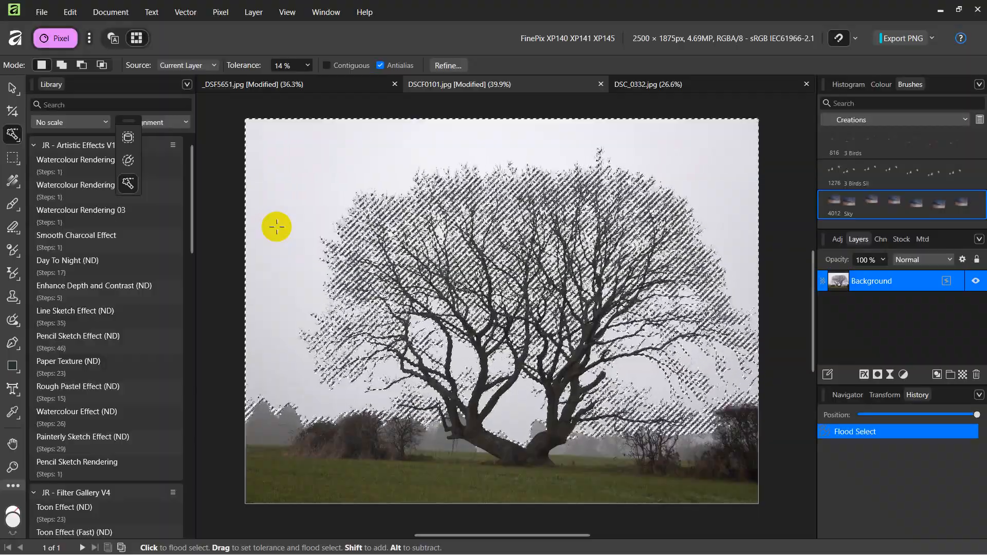
pyautogui.press('Delete')
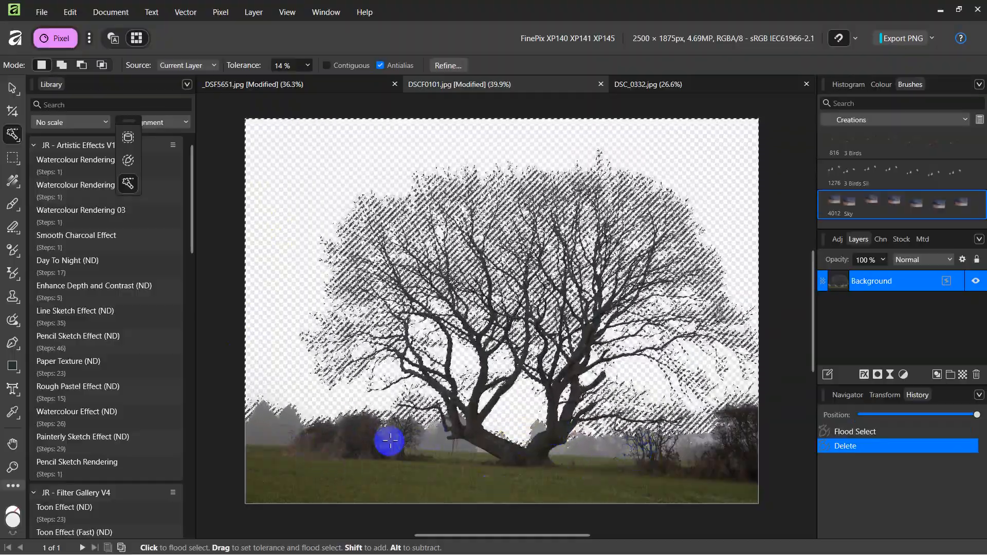
# Add the grass, hedges and misty background below the tree to the selection with a 97 px Selection Brush, and delete them
pyautogui.click(14, 139)
pyautogui.click(51, 149)
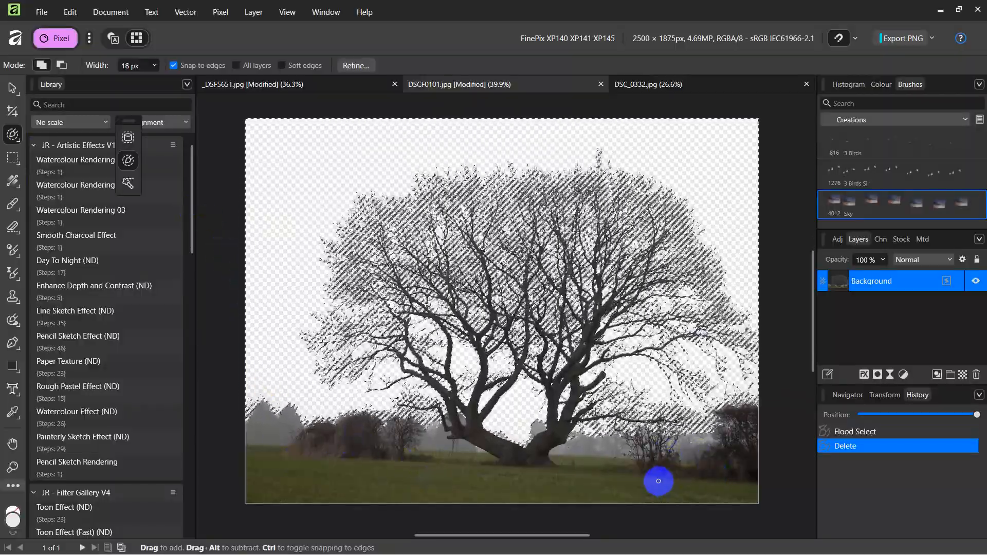
pyautogui.press(']')
pyautogui.press(']')
pyautogui.press(']')
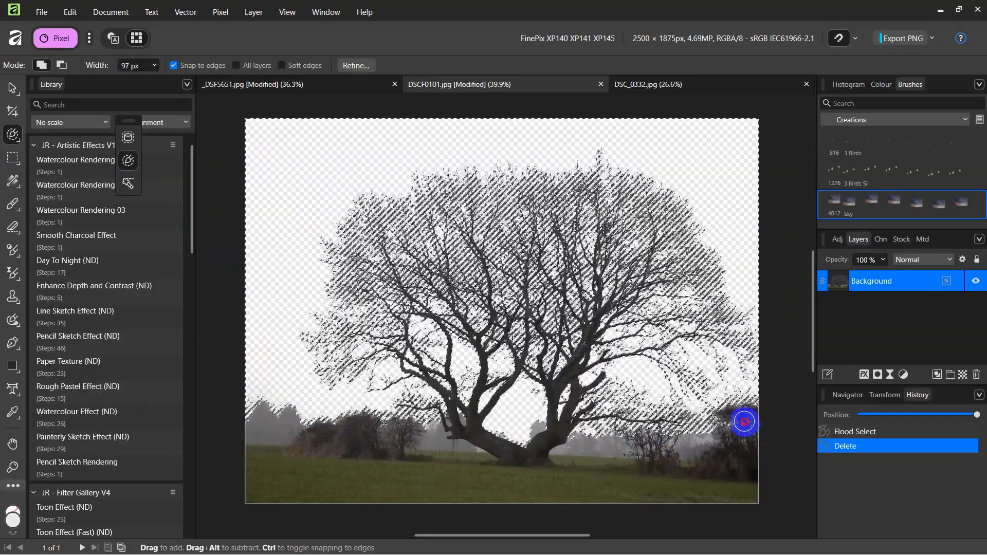
pyautogui.moveTo(727, 456)
pyautogui.mouseDown()
pyautogui.moveTo(698, 469)
pyautogui.moveTo(682, 468)
pyautogui.moveTo(683, 458)
pyautogui.moveTo(577, 473)
pyautogui.mouseUp()
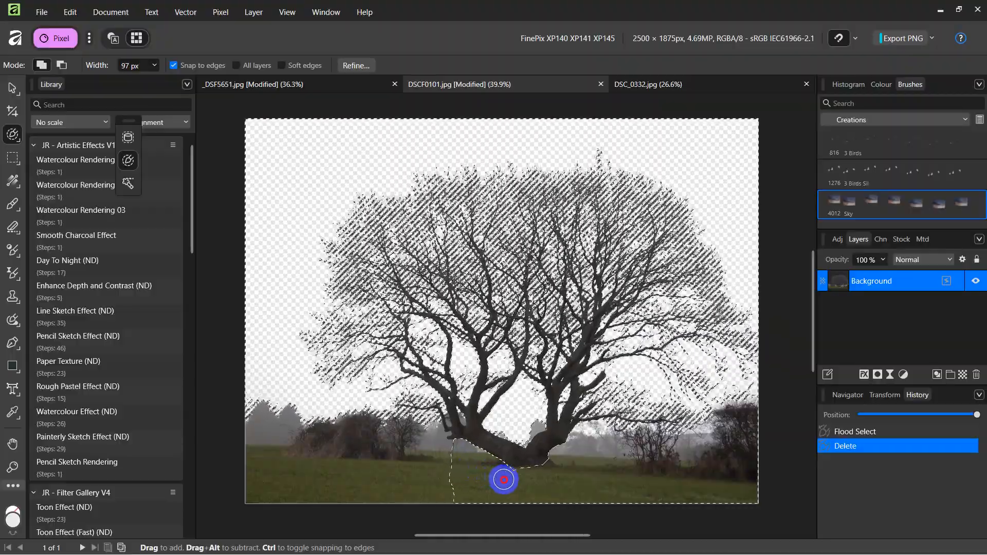
pyautogui.moveTo(514, 479); pyautogui.dragTo(514, 477)
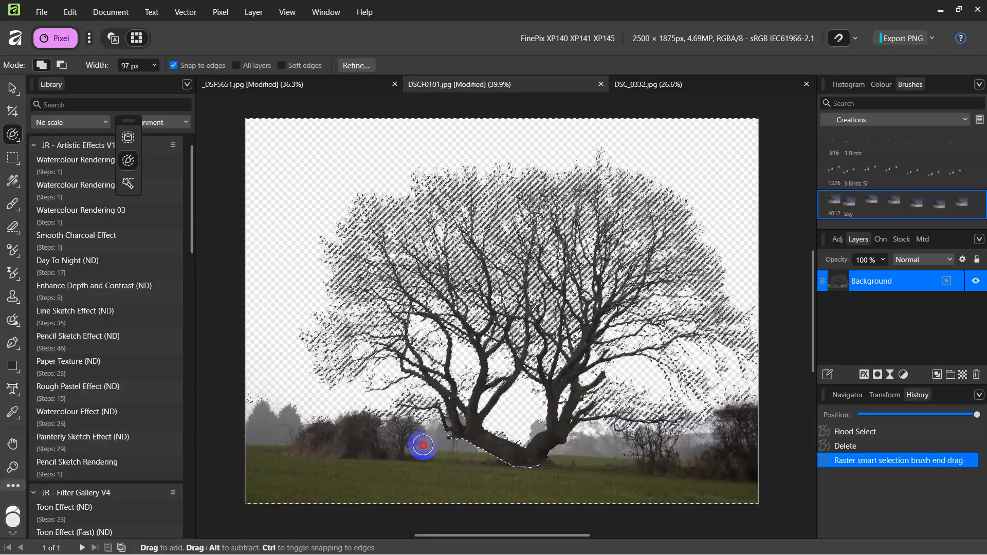
pyautogui.click(423, 445)
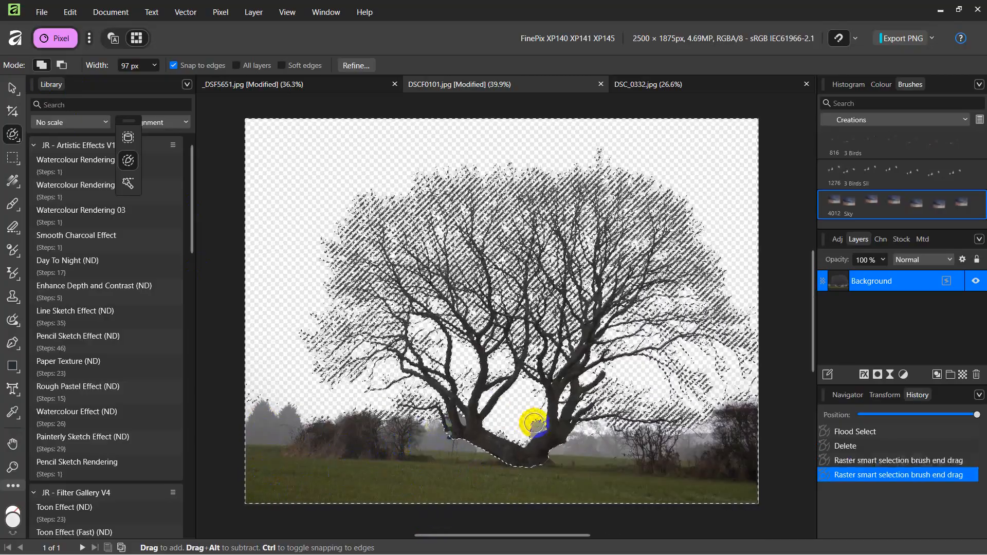
pyautogui.moveTo(535, 424); pyautogui.dragTo(529, 418)
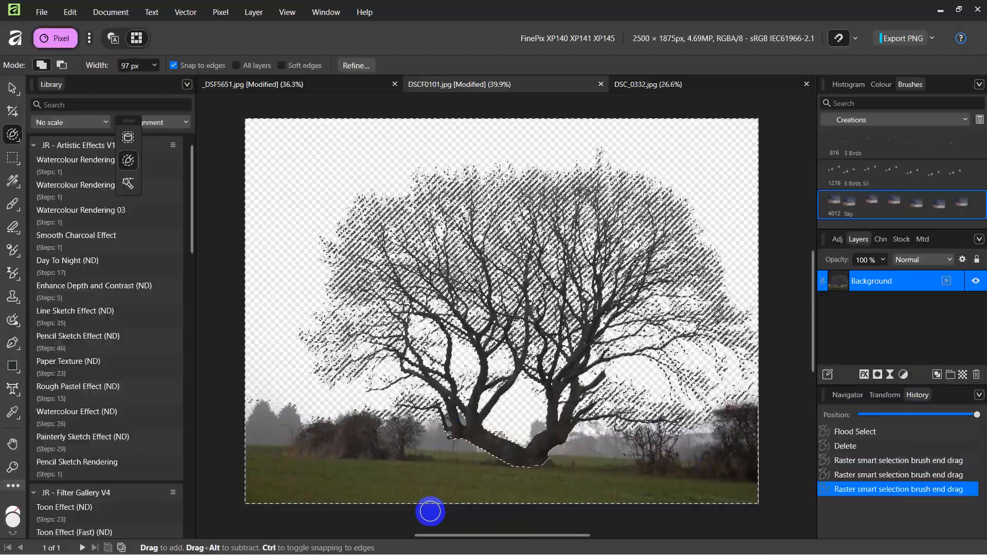
pyautogui.press('Delete')
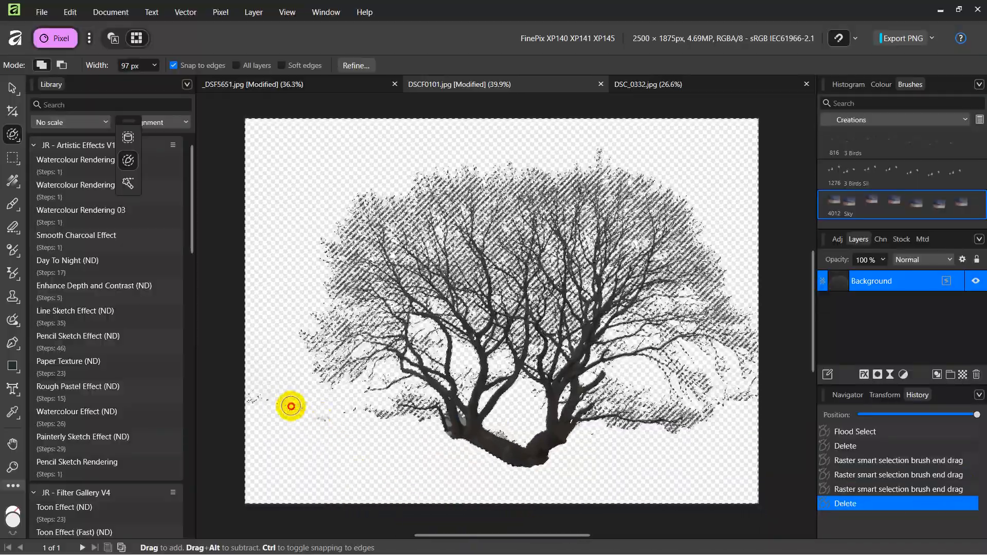
# Brush the stray remnants on both sides of the tree into the selection and delete them
pyautogui.moveTo(255, 399); pyautogui.dragTo(734, 395)
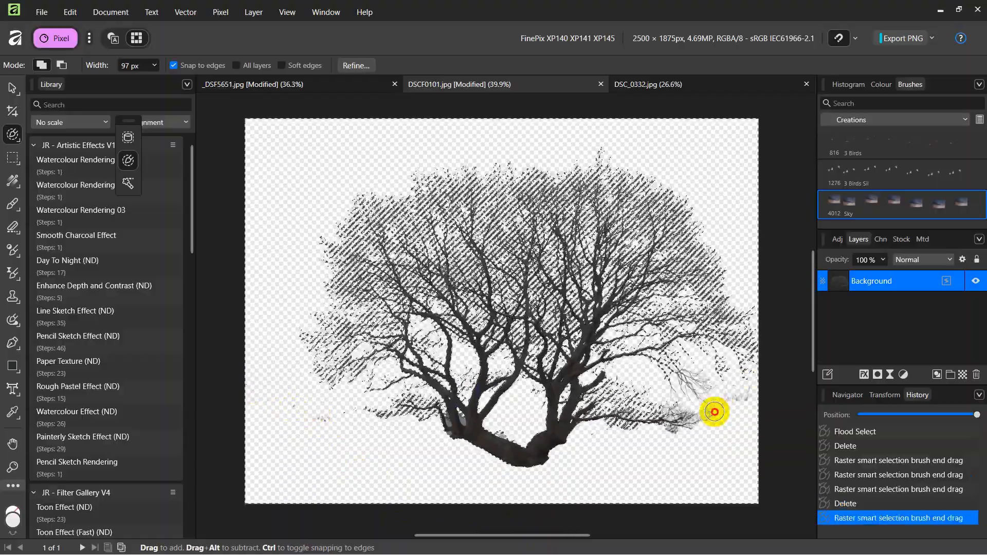
pyautogui.click(673, 427)
pyautogui.press('Delete')
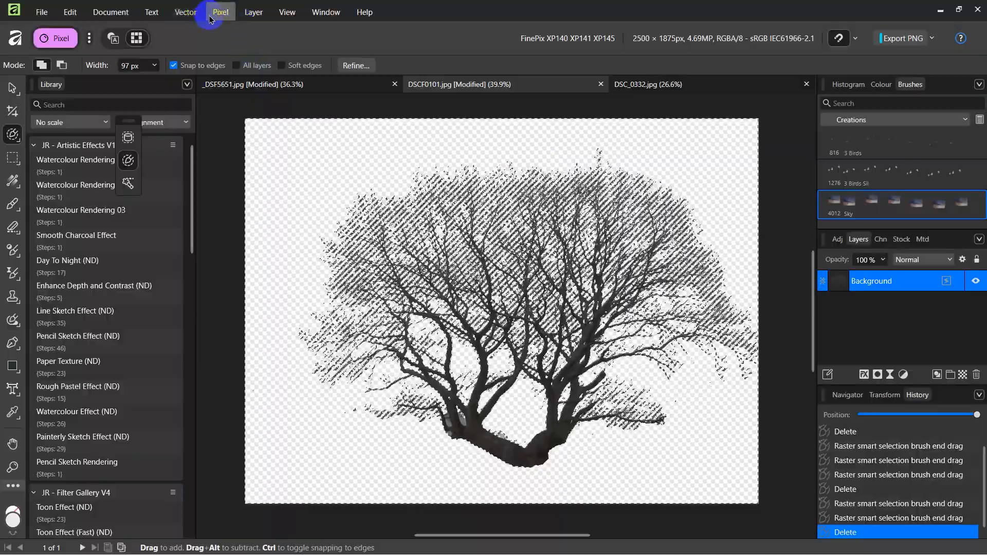
# Create a new brush from the current selection in the Creations category and return to _DSF5651.jpg
pyautogui.click(979, 86)
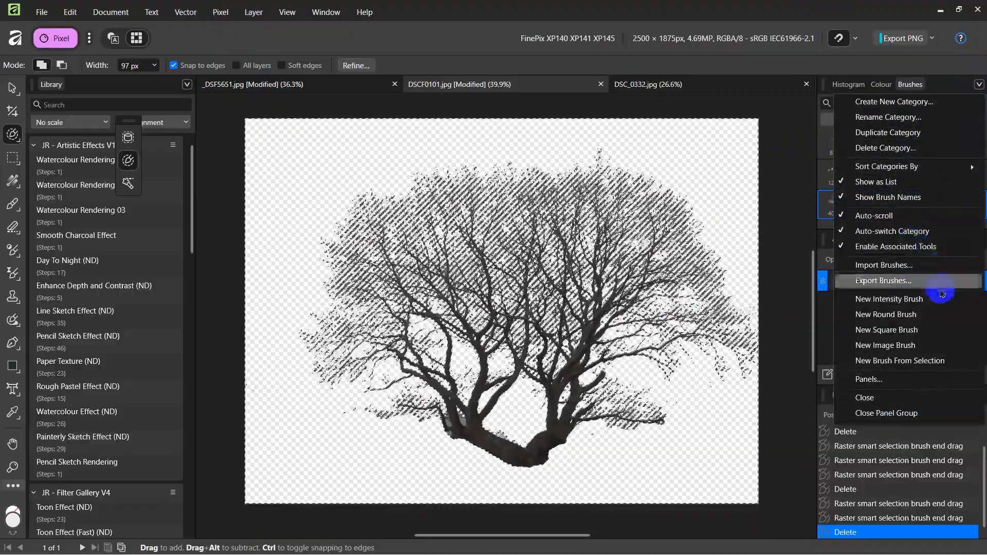
pyautogui.click(905, 360)
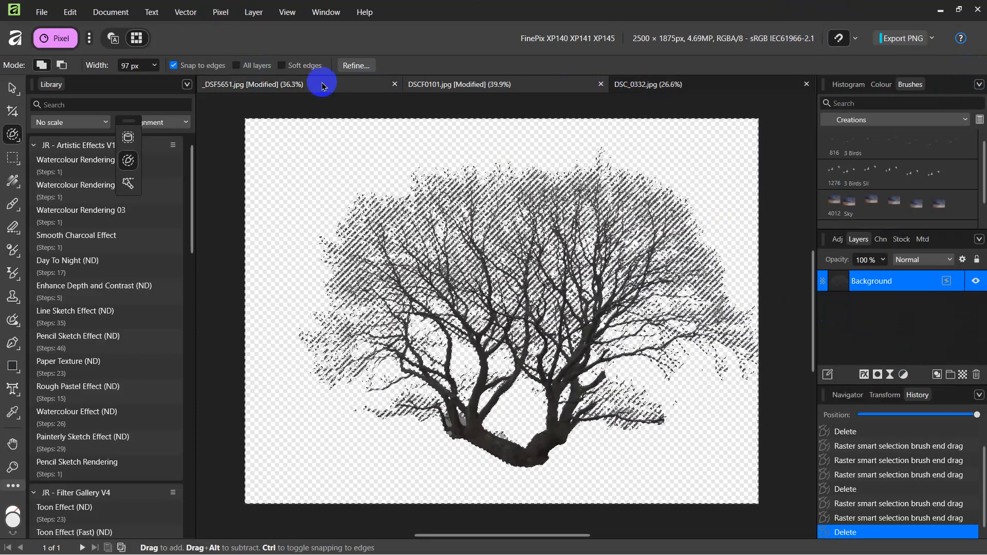
pyautogui.click(286, 86)
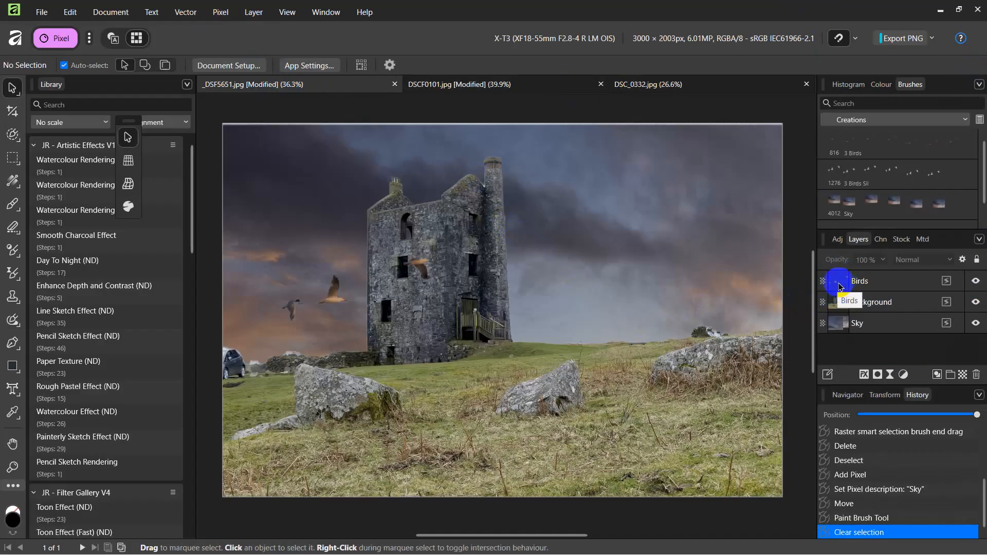
# Add a new pixel layer above Birds and name it Tree
pyautogui.click(963, 376)
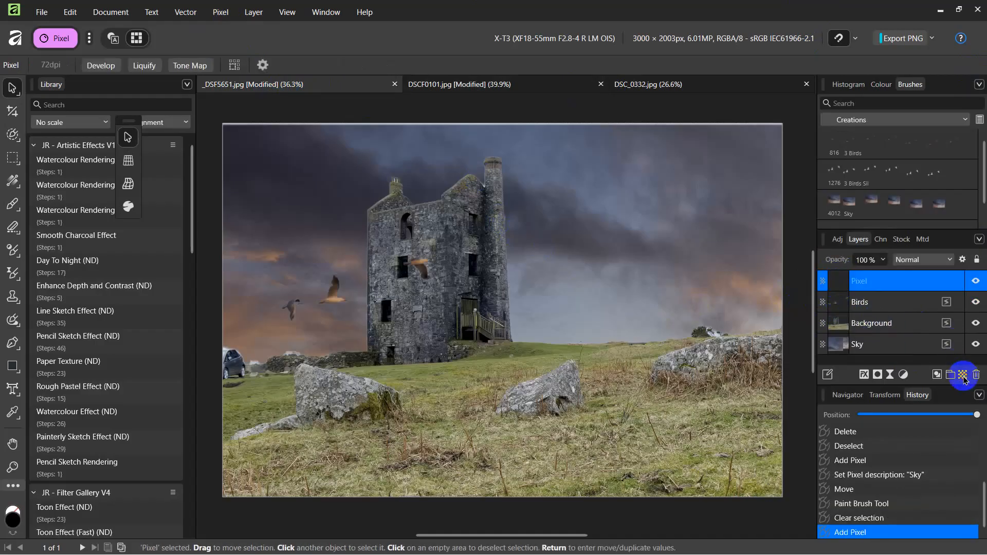
pyautogui.doubleClick(859, 282)
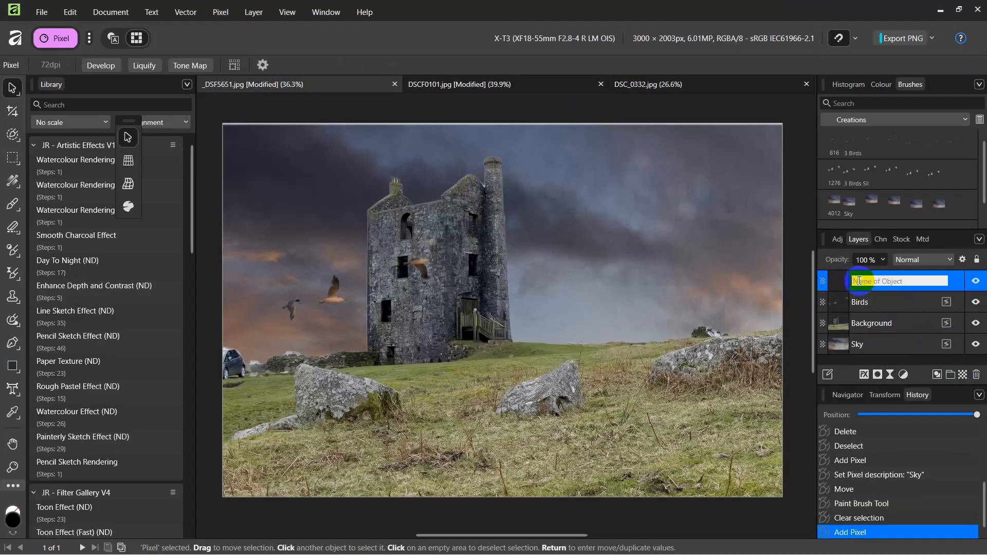
pyautogui.write('Tree')
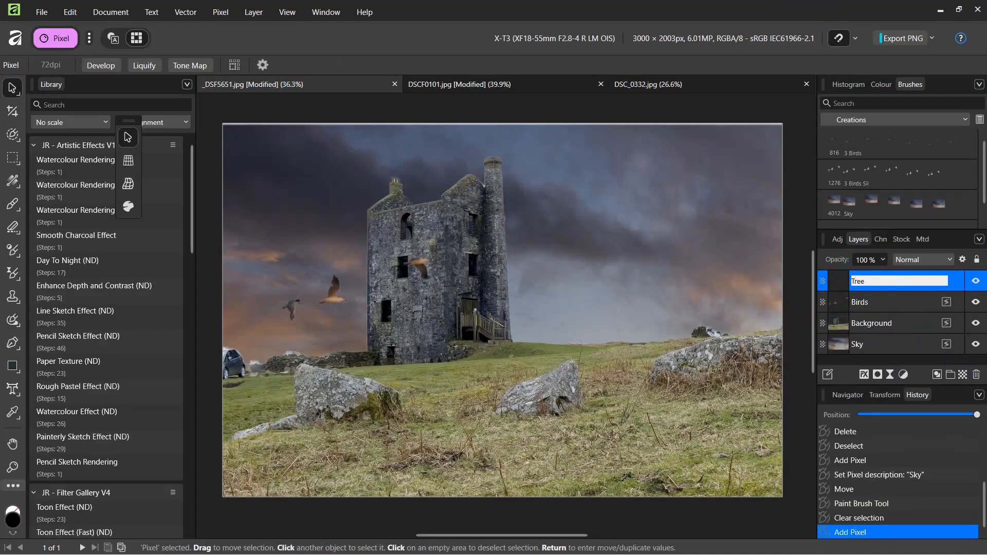
pyautogui.click(859, 282)
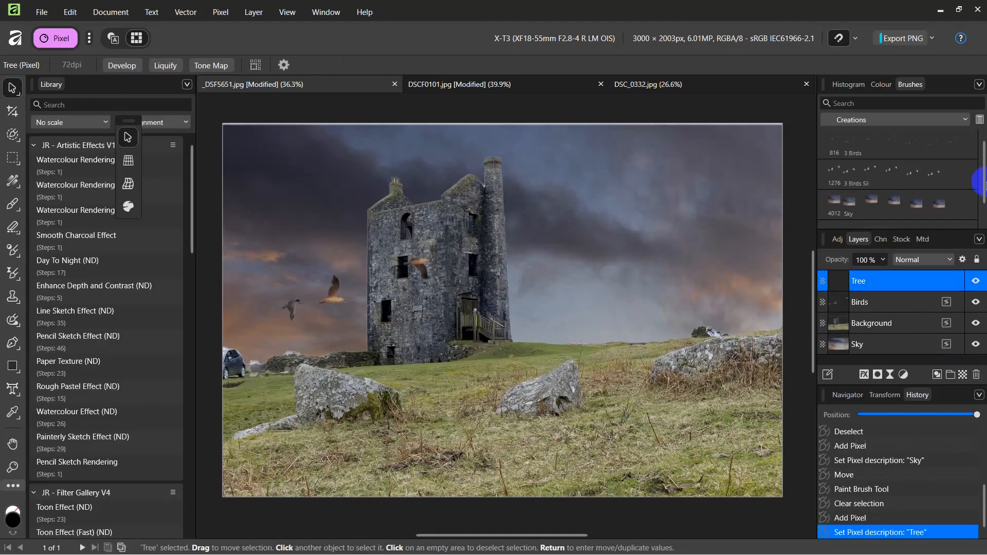
# Set the spacing of the new 2500 px image brush to 183 % and close its settings
pyautogui.moveTo(982, 184); pyautogui.dragTo(982, 213)
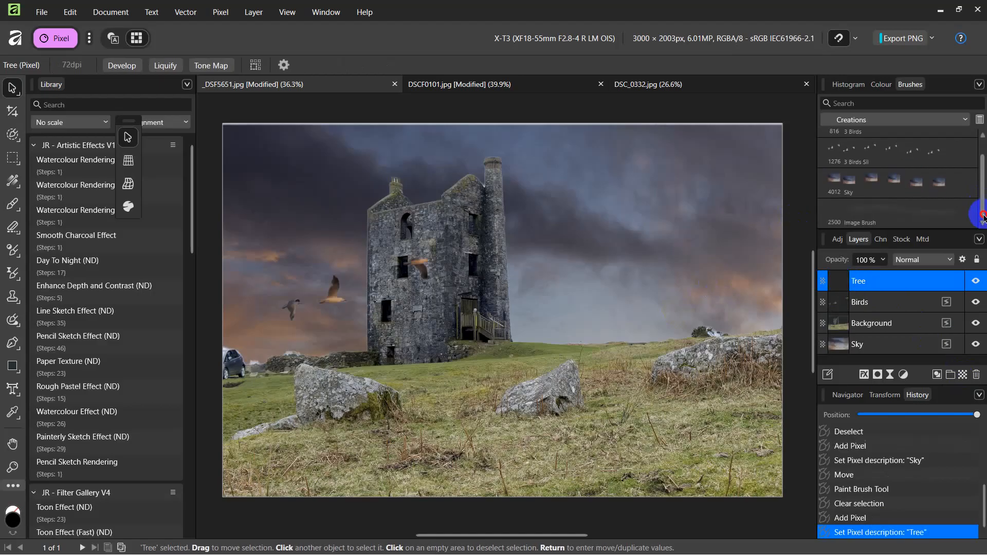
pyautogui.doubleClick(856, 219)
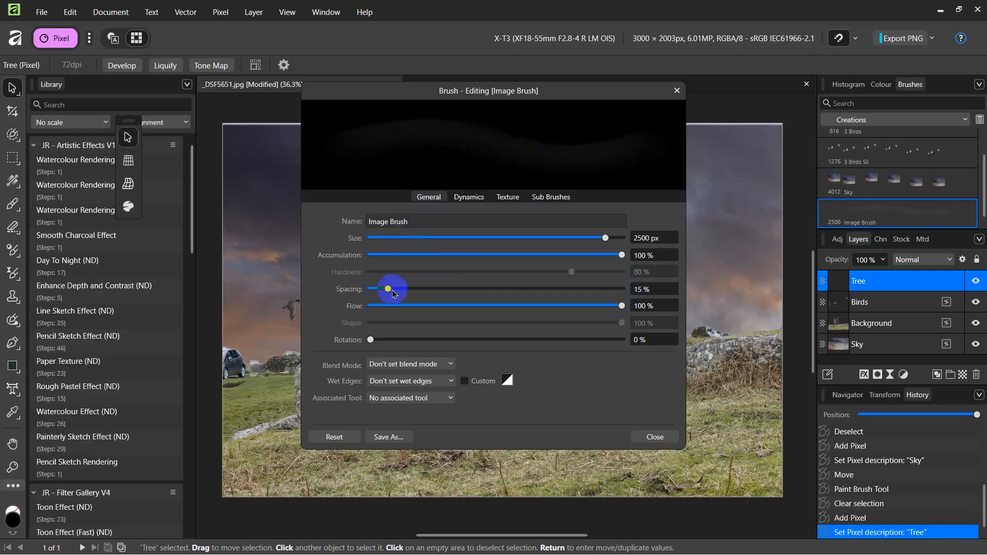
pyautogui.moveTo(387, 288); pyautogui.dragTo(601, 296)
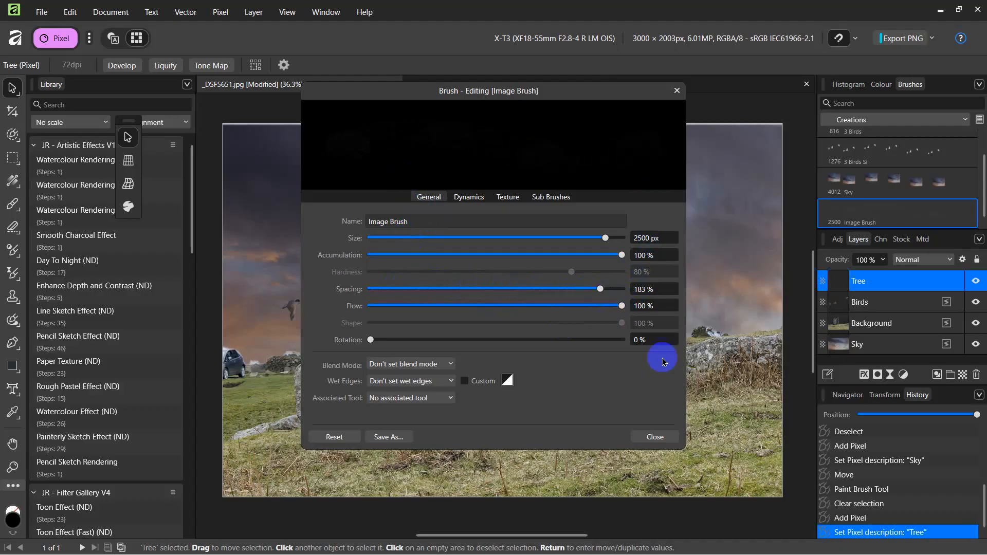
pyautogui.click(665, 441)
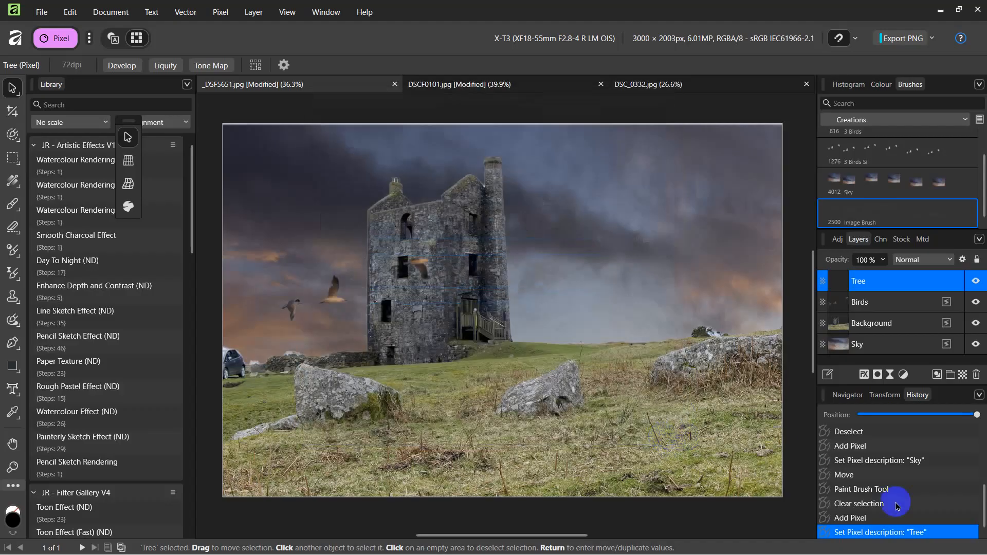
# Roll the castle image's history back to the Clear selection state, before the Tree layer
pyautogui.click(864, 505)
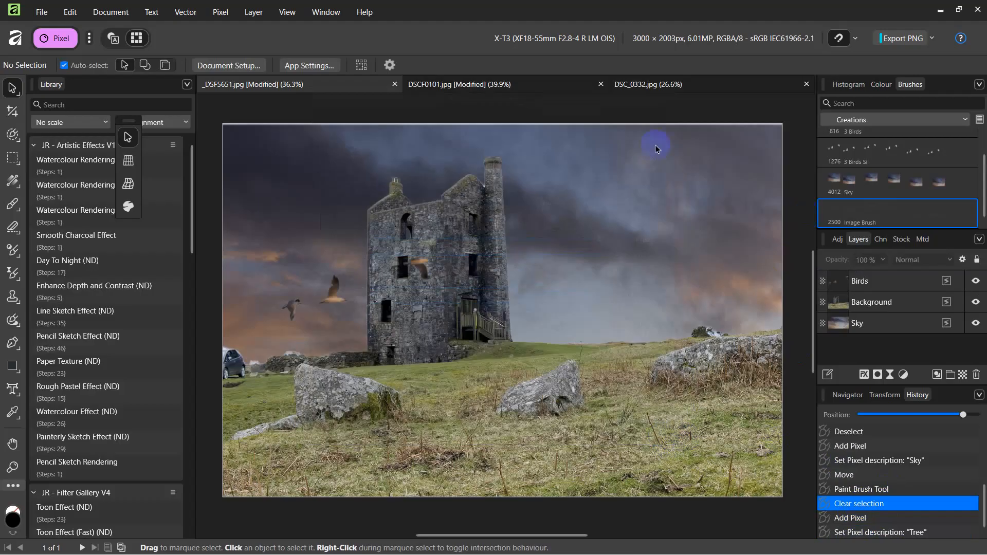
# Return to DSCF0101.jpg and invert the pixel selection so that it covers the tree
pyautogui.click(486, 85)
pyautogui.press('w')
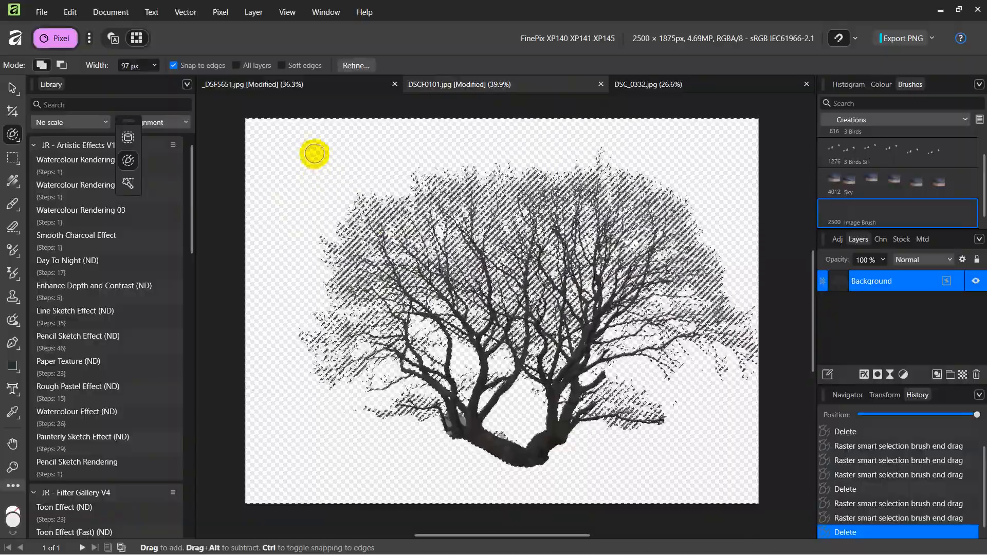
pyautogui.click(225, 15)
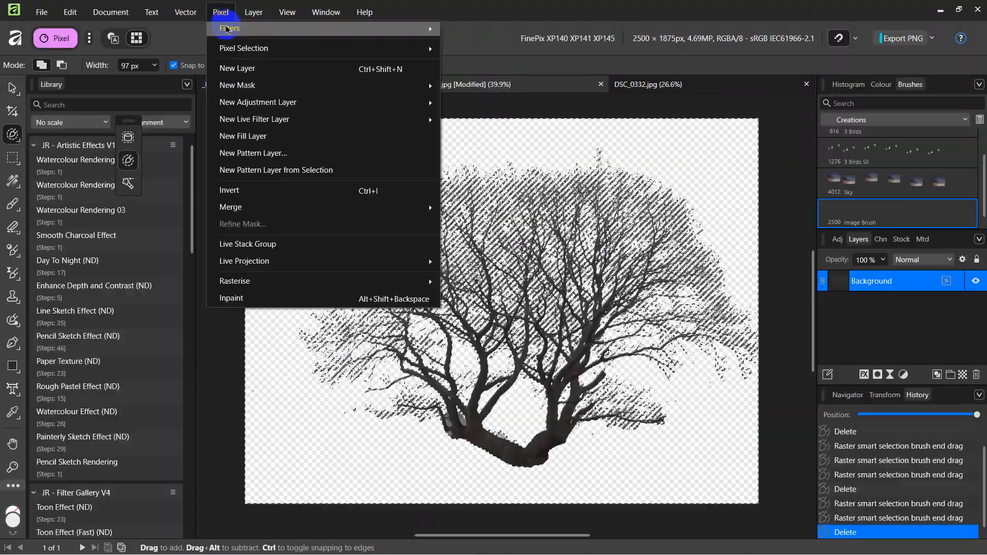
pyautogui.moveTo(231, 49)
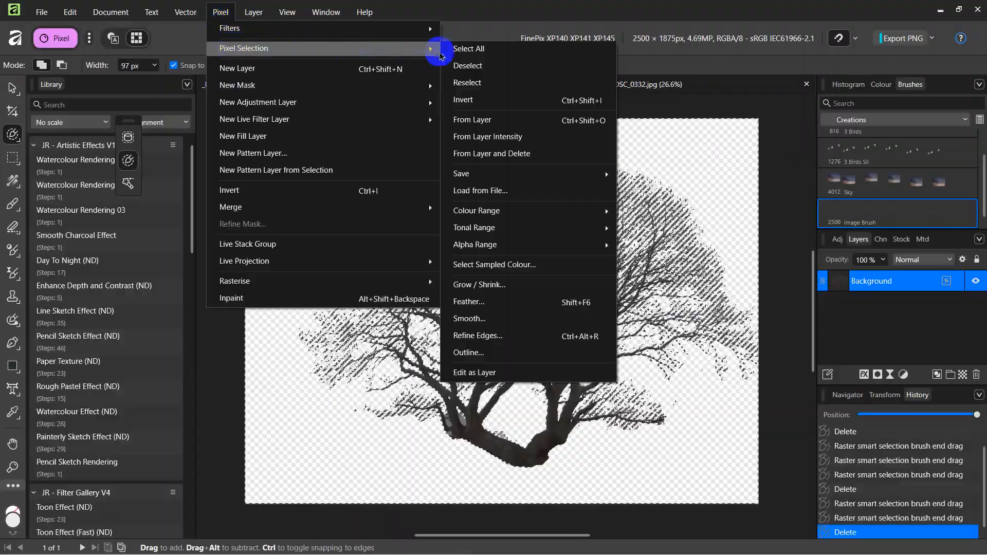
pyautogui.click(461, 99)
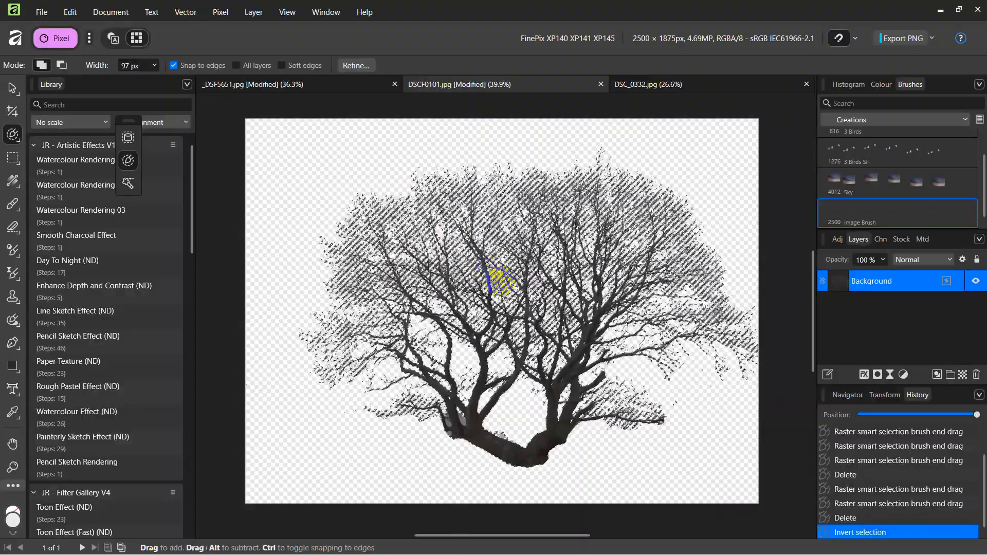
# Create another brush from the inverted tree selection and locate it at the end of the Creations category
pyautogui.click(979, 85)
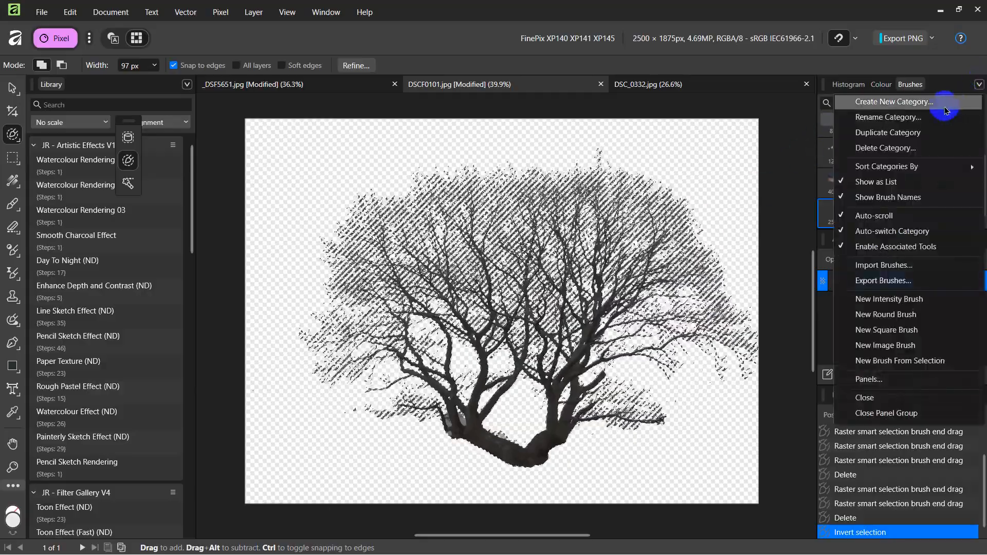
pyautogui.click(895, 362)
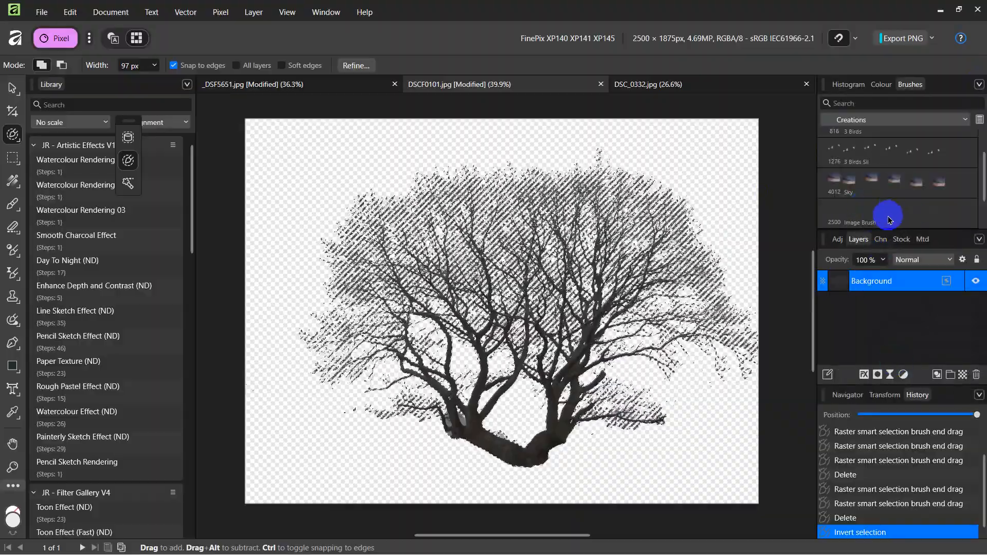
pyautogui.moveTo(980, 194); pyautogui.dragTo(982, 229)
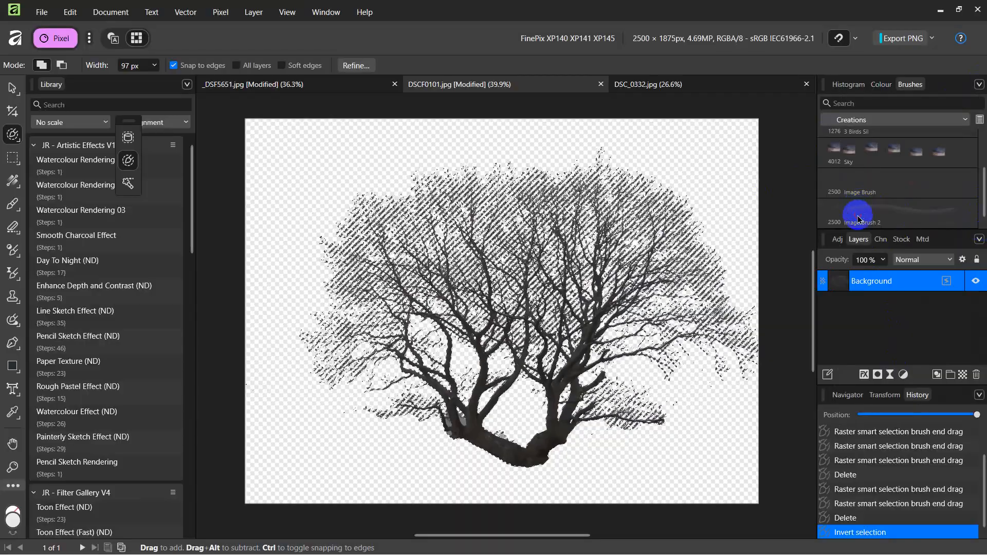
# Set the spacing of Image Brush 2 to 178 %, rename the brush Tree, and close its settings
pyautogui.doubleClick(858, 217)
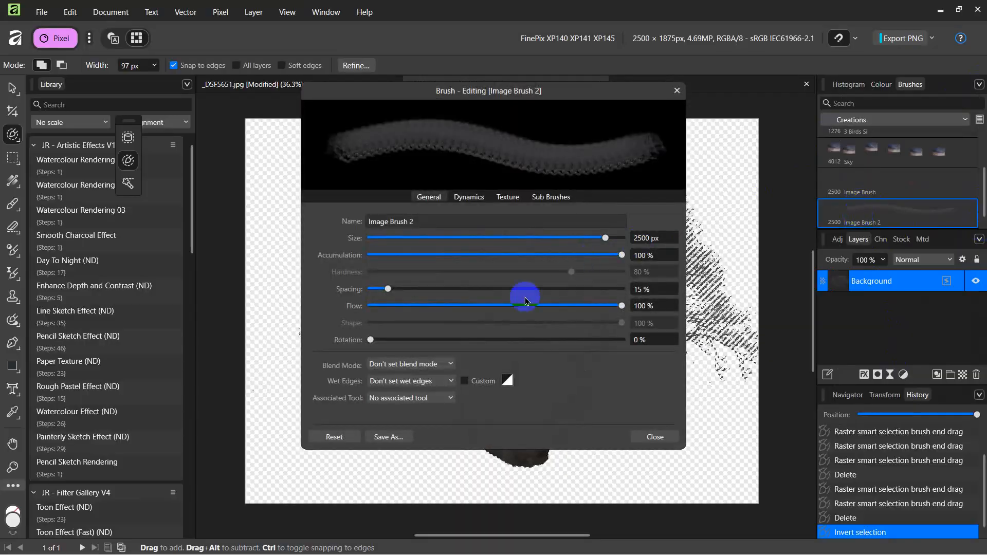
pyautogui.moveTo(388, 293); pyautogui.dragTo(595, 301)
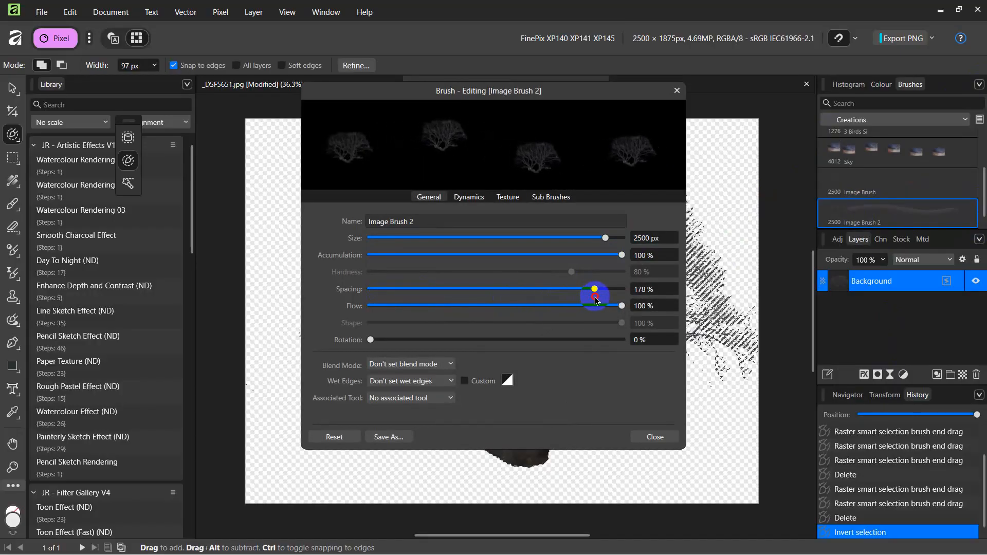
pyautogui.click(451, 223)
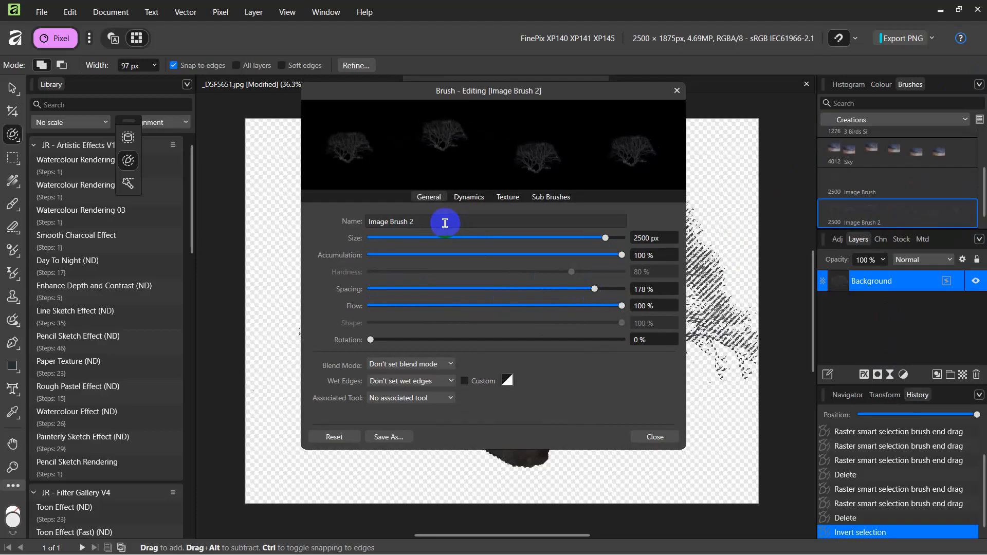
pyautogui.moveTo(446, 222); pyautogui.dragTo(325, 221)
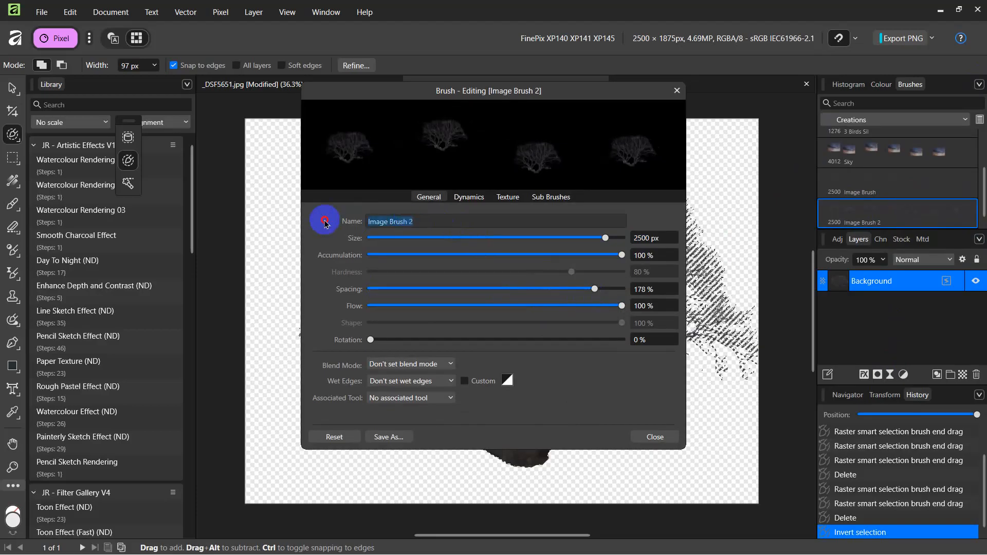
pyautogui.write('Tree')
pyautogui.click(655, 437)
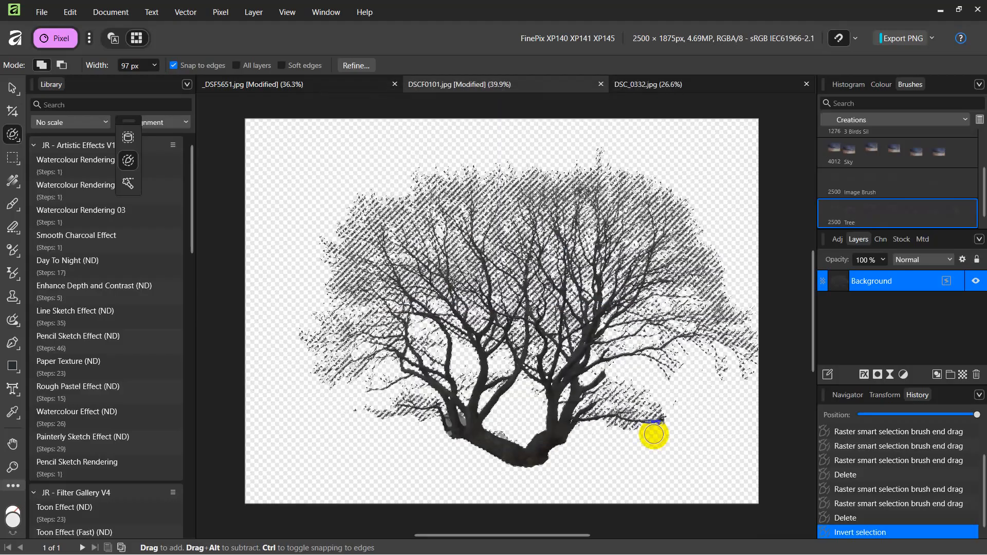
# Return to the castle image _DSF5651.jpg and add a new pixel layer named Tree above the Birds layer
pyautogui.click(247, 87)
pyautogui.press('v')
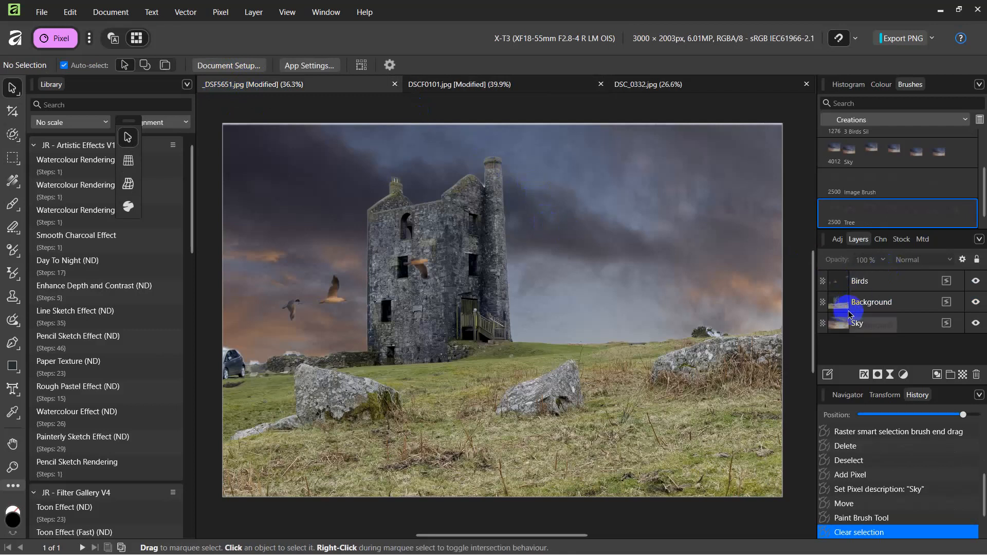
pyautogui.click(963, 378)
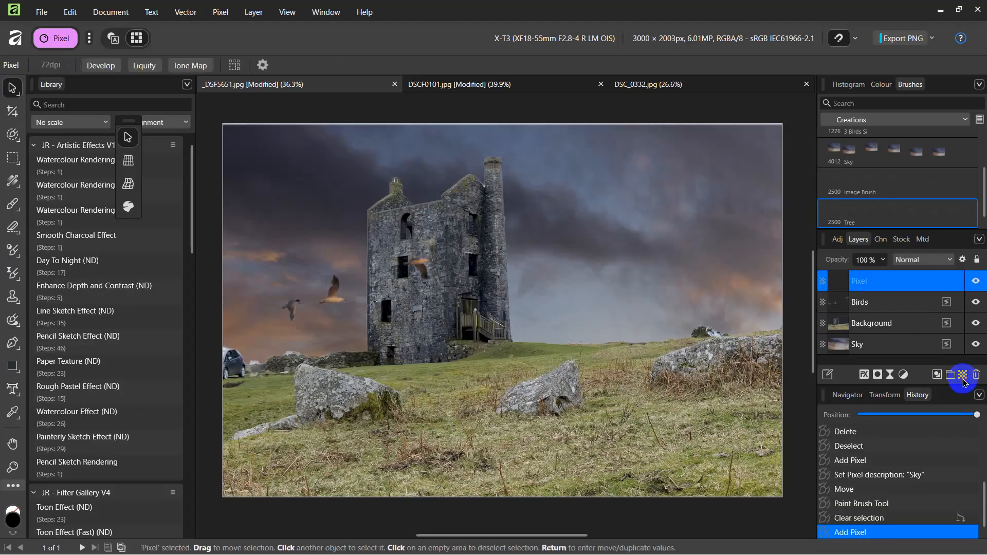
pyautogui.doubleClick(859, 280)
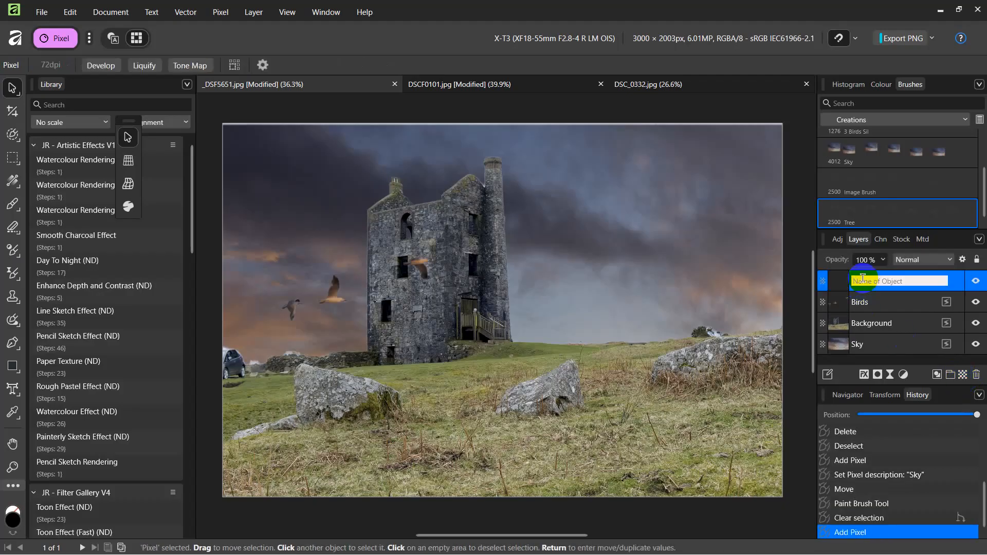
pyautogui.write('Tree')
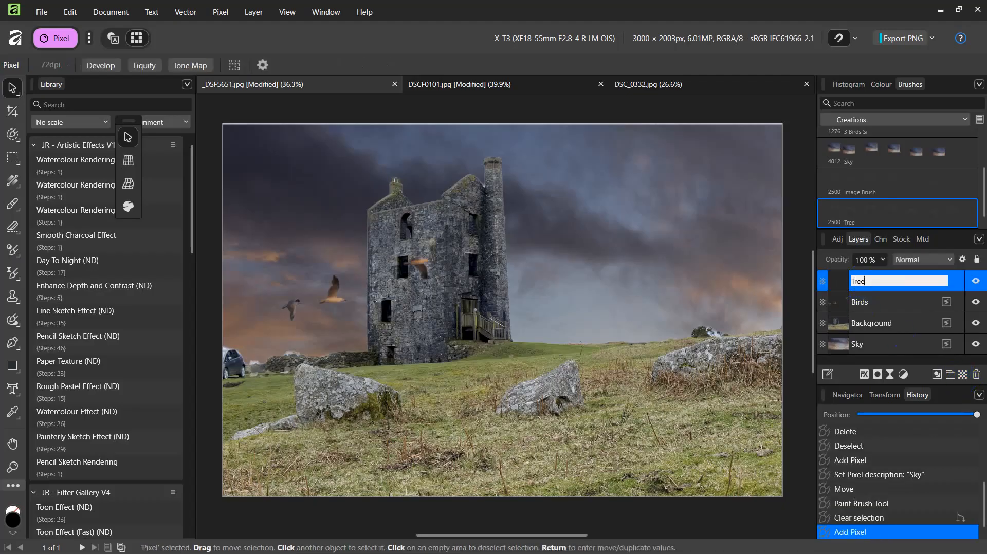
pyautogui.click(865, 282)
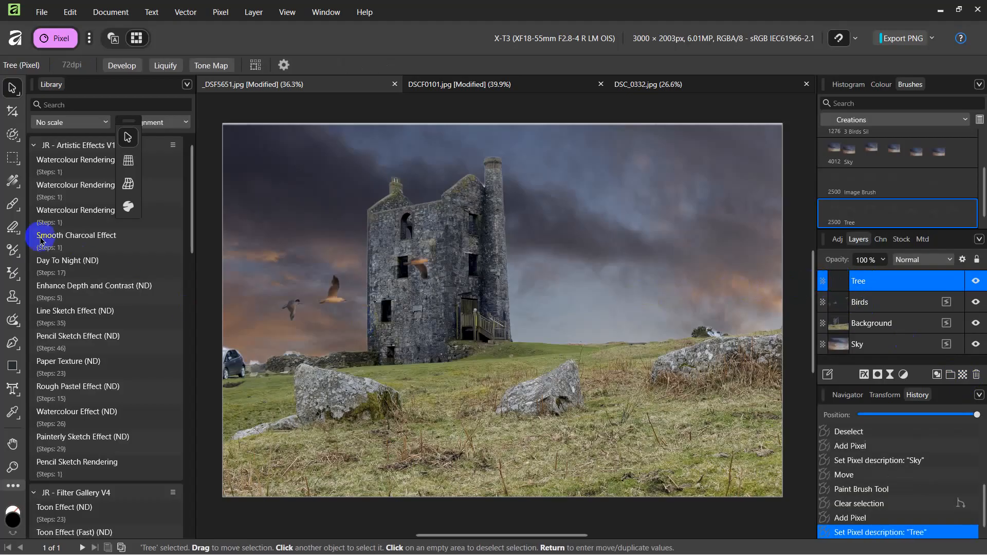
# Stamp the tree once over the foreground on the Tree layer, using the 2500 px Tree brush
pyautogui.click(14, 207)
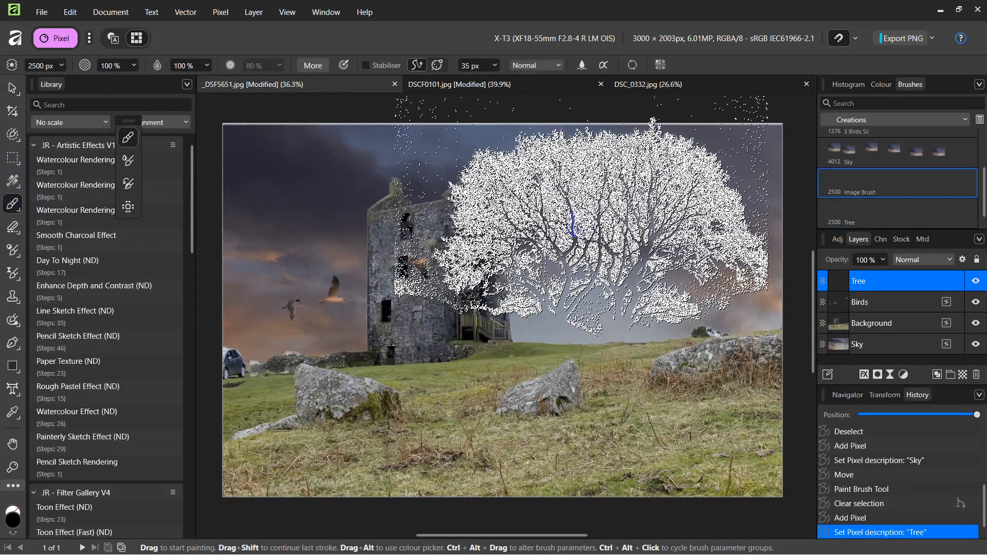
pyautogui.click(850, 223)
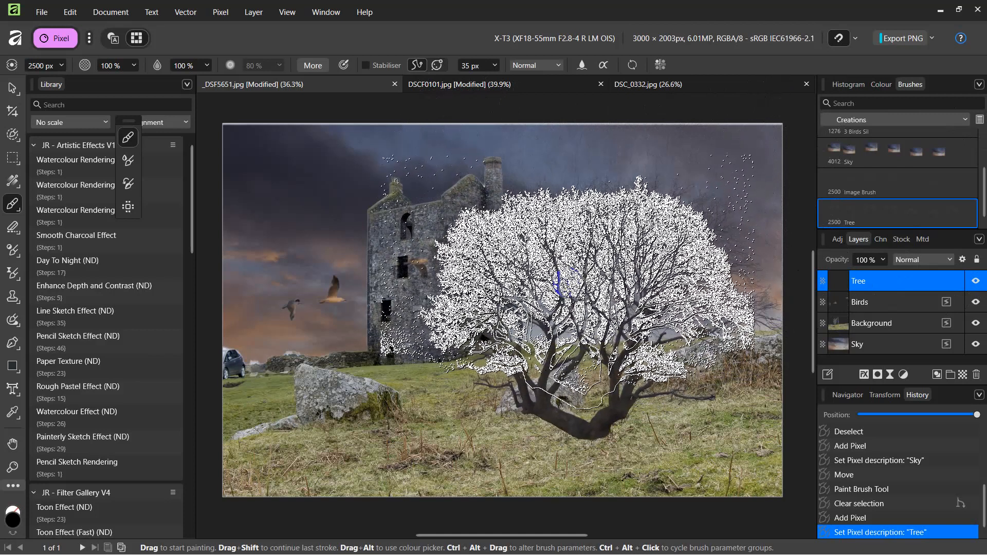
pyautogui.click(520, 306)
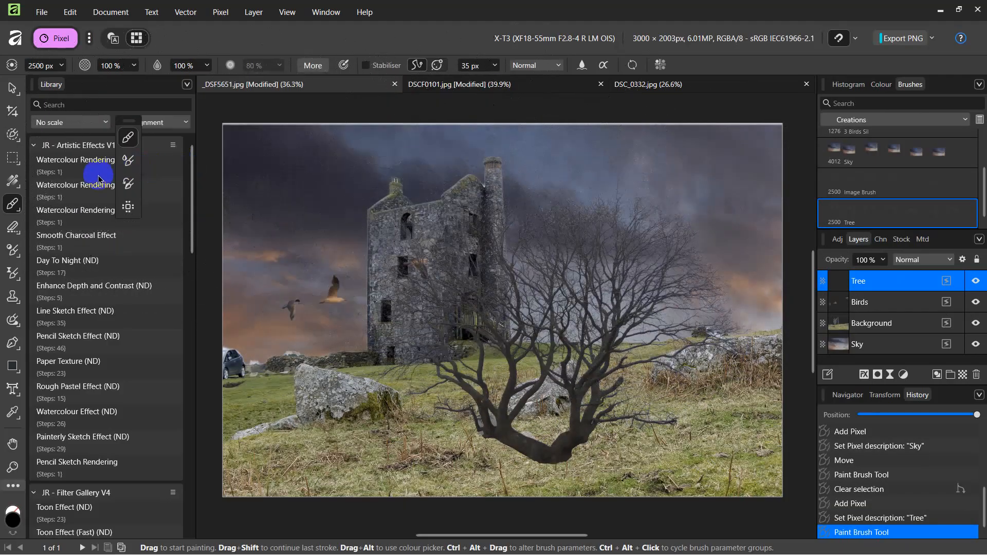
# Scale the painted tree down proportionally and place it on the grassy horizon between the castle and the far-side rocks
pyautogui.click(14, 92)
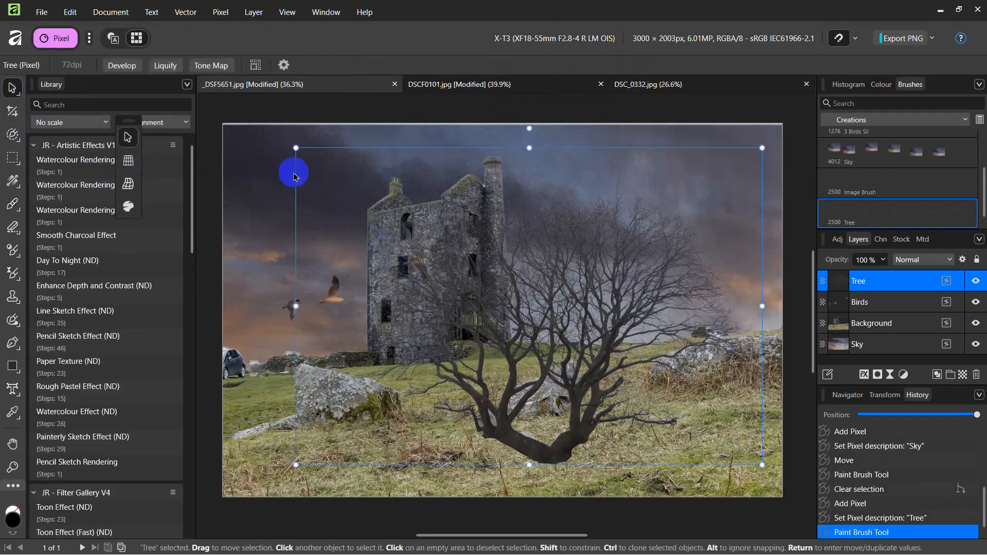
pyautogui.moveTo(294, 147); pyautogui.dragTo(569, 319)
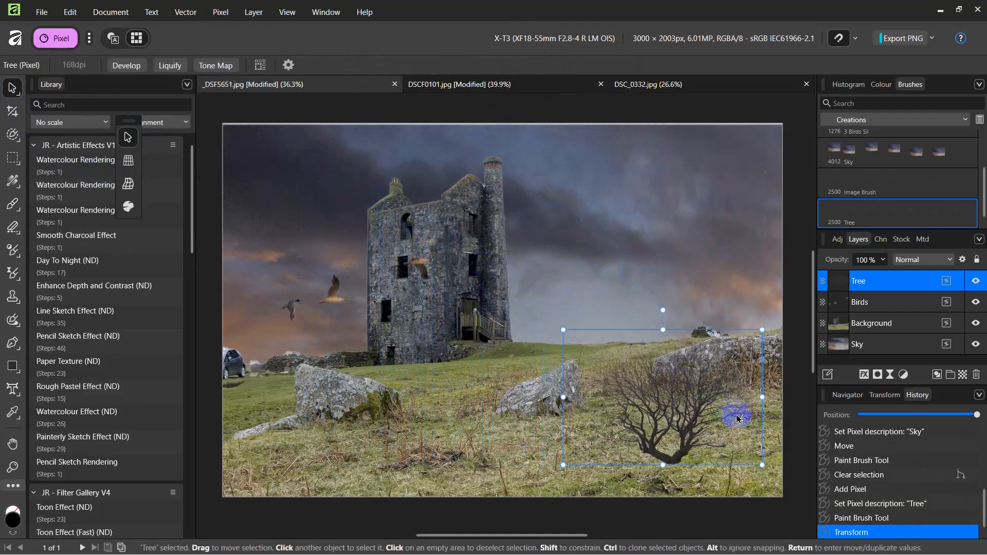
pyautogui.click(670, 410)
pyautogui.moveTo(670, 409); pyautogui.dragTo(617, 290)
pyautogui.moveTo(710, 211); pyautogui.dragTo(632, 248)
pyautogui.moveTo(569, 308); pyautogui.dragTo(599, 308)
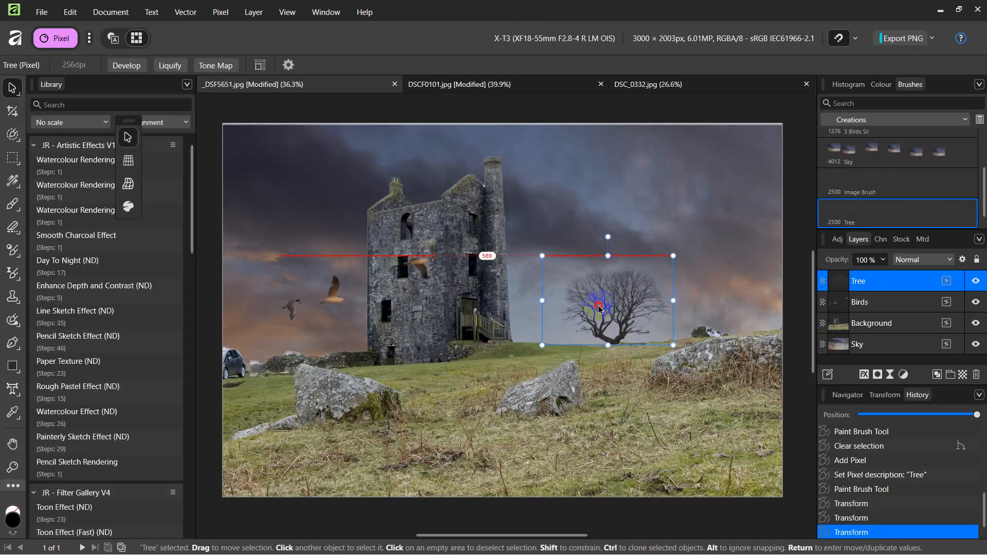
pyautogui.moveTo(599, 308); pyautogui.dragTo(600, 309)
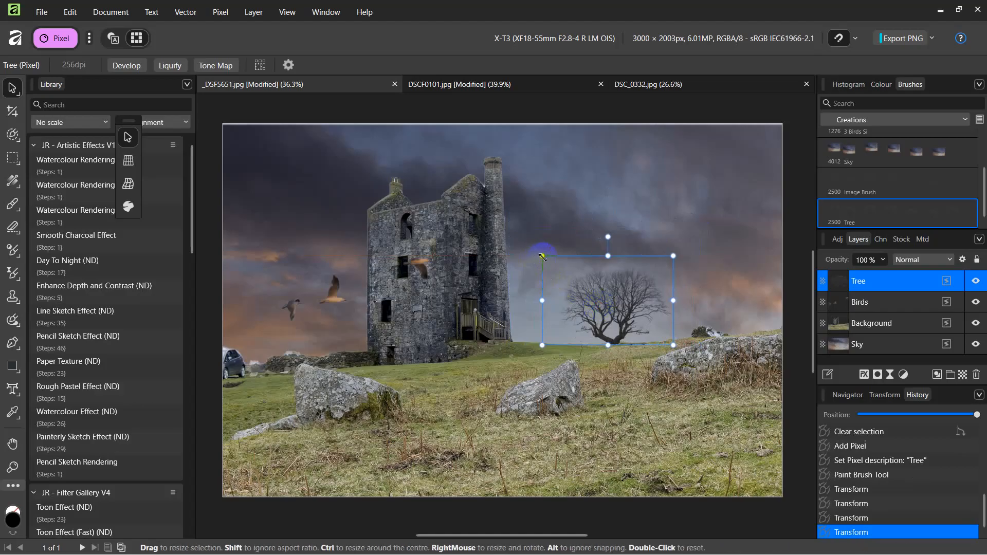
pyautogui.moveTo(543, 257); pyautogui.dragTo(561, 268)
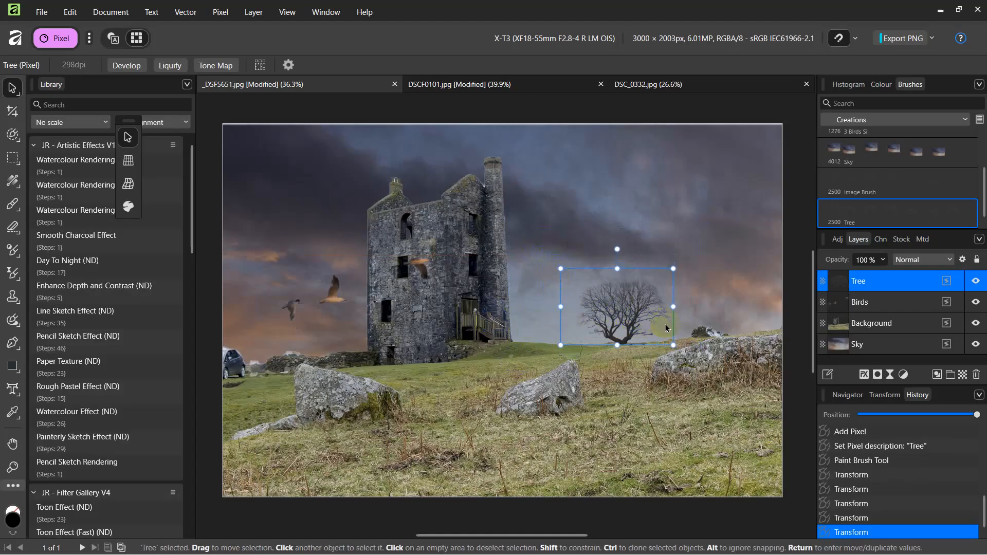
# Try flipping the tree horizontally, compare both versions through the history, and revert to the unflipped state
pyautogui.rightClick(631, 317)
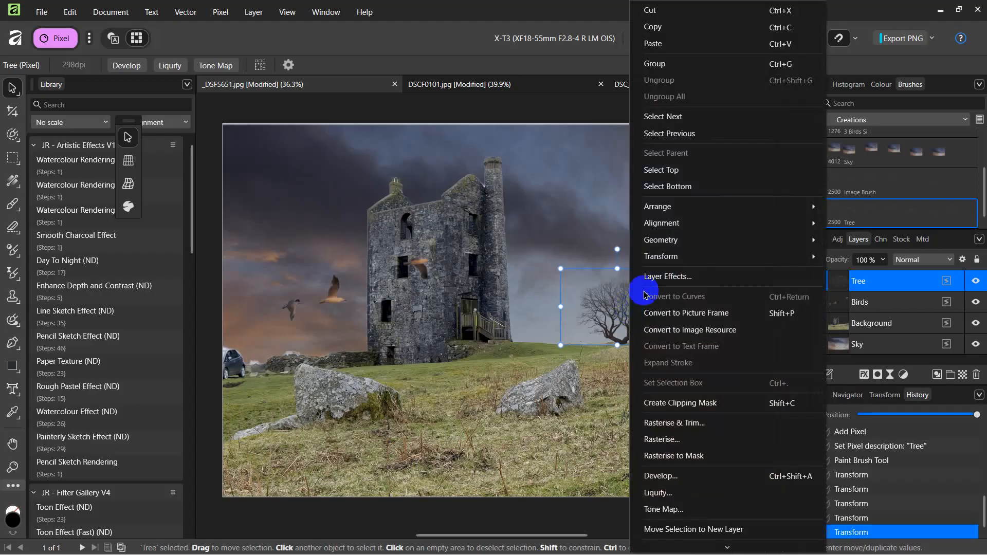
pyautogui.moveTo(674, 264)
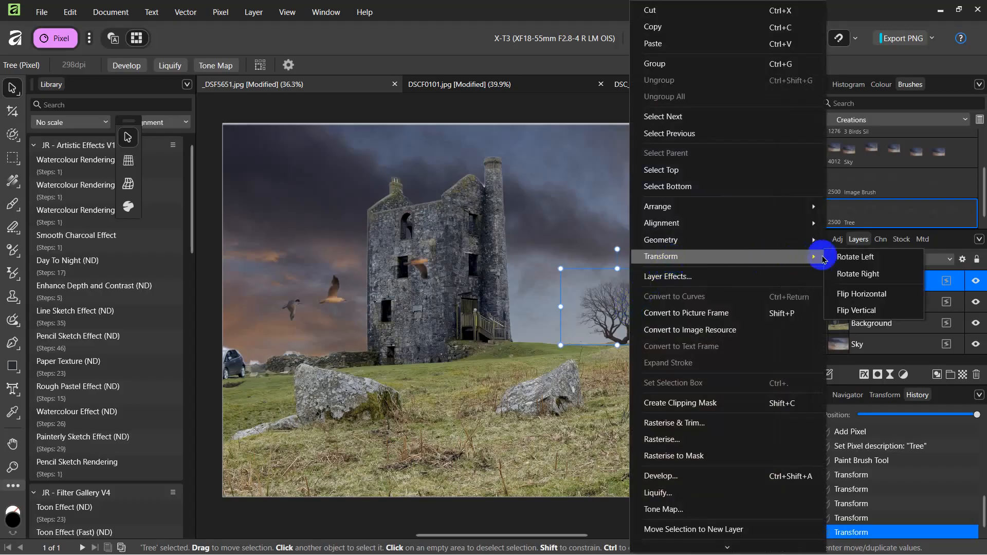
pyautogui.click(868, 298)
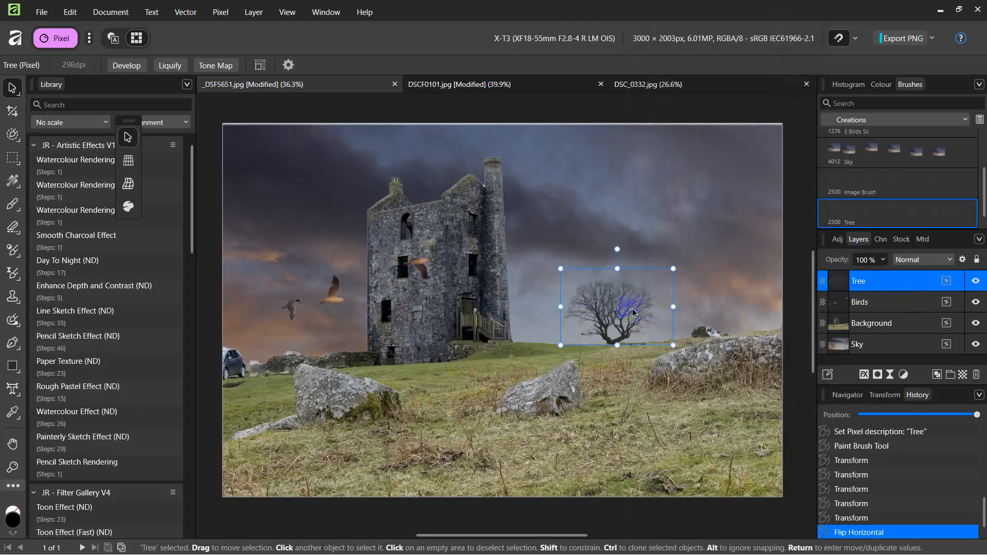
pyautogui.click(864, 519)
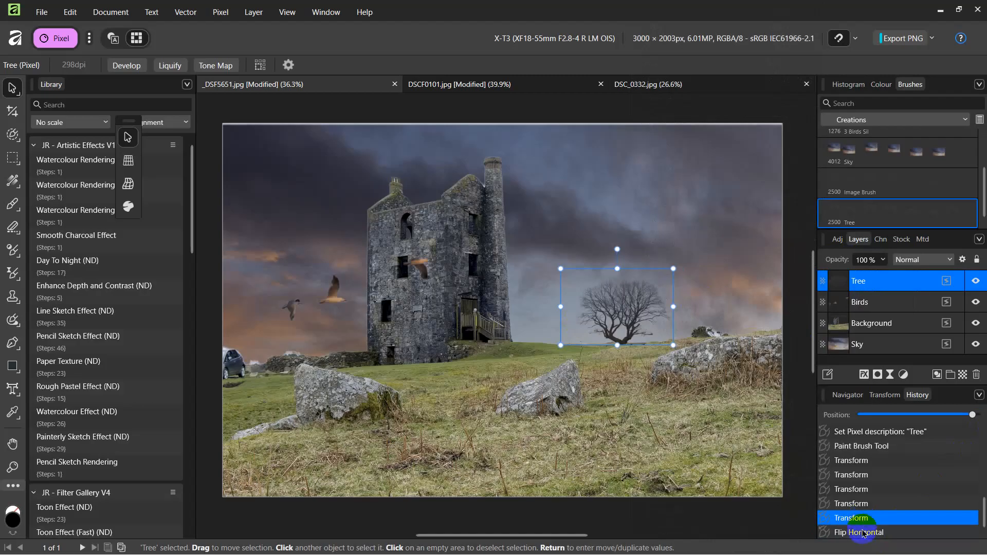
pyautogui.click(859, 533)
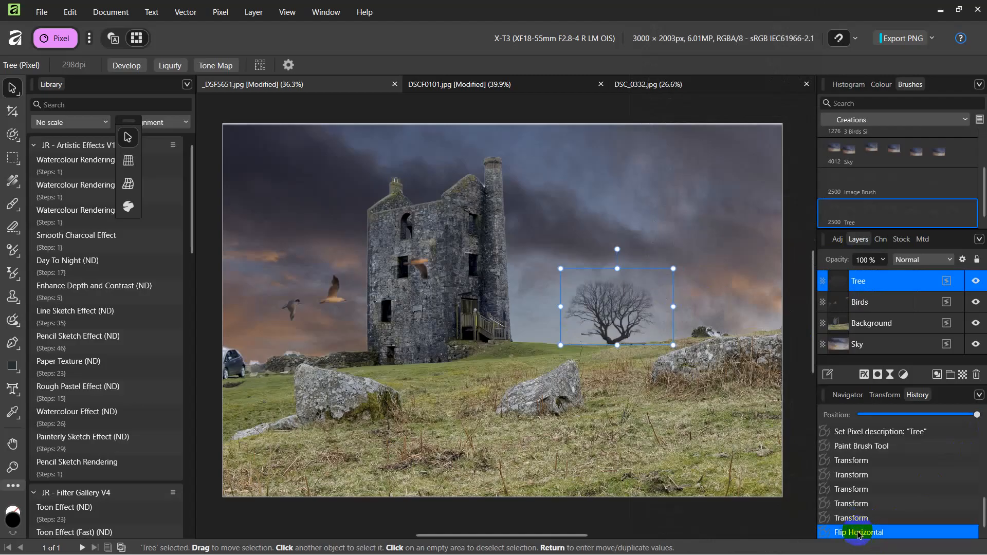
pyautogui.click(859, 520)
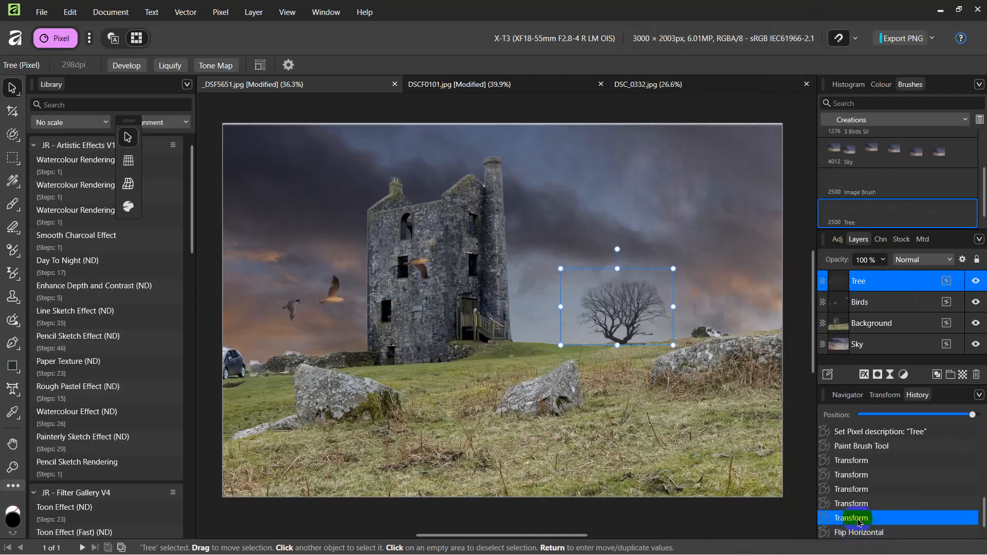
# Deselect the tree and crop the foreground grass off the bottom of the image, making it 3000 × 1736 px
pyautogui.click(804, 419)
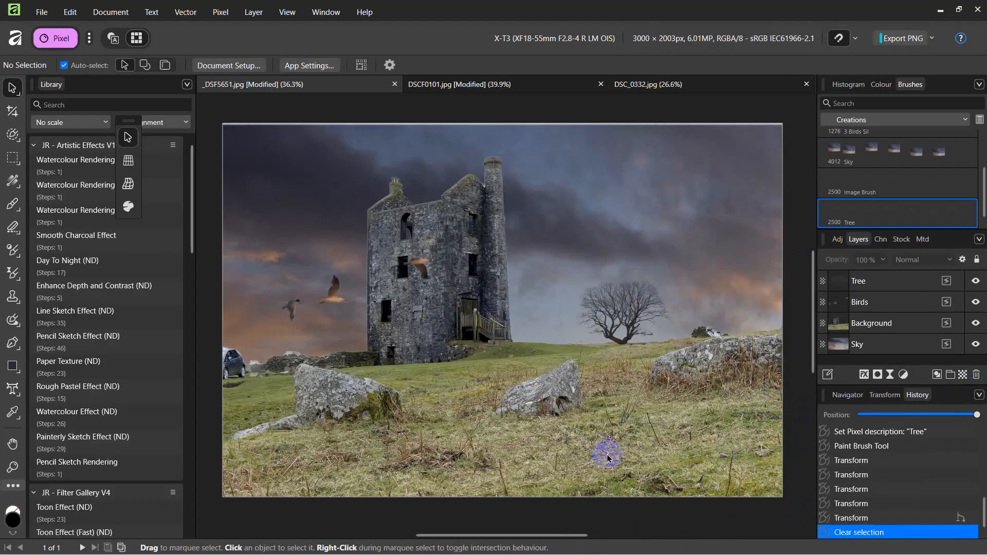
pyautogui.click(14, 115)
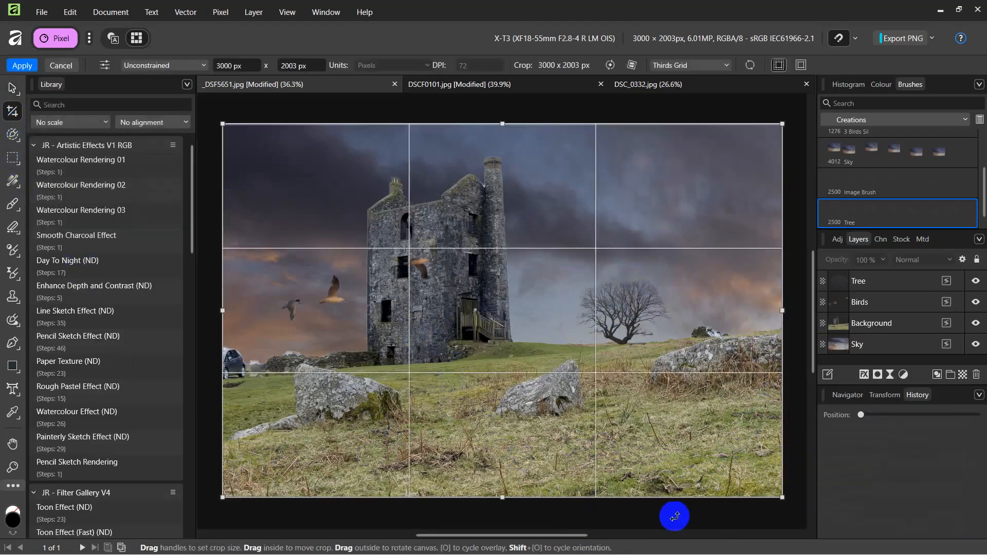
pyautogui.moveTo(503, 497); pyautogui.dragTo(493, 447)
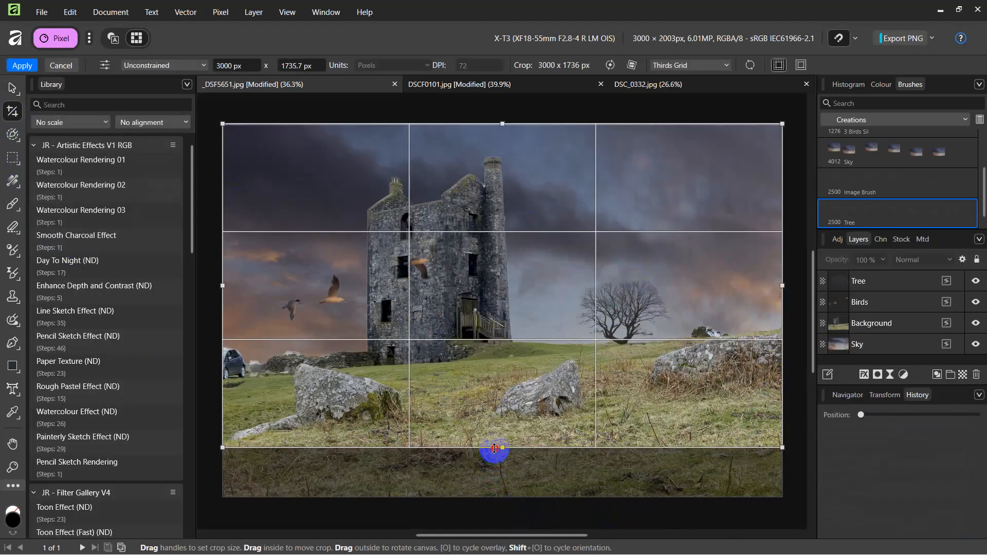
pyautogui.press('Return')
pyautogui.press('h')
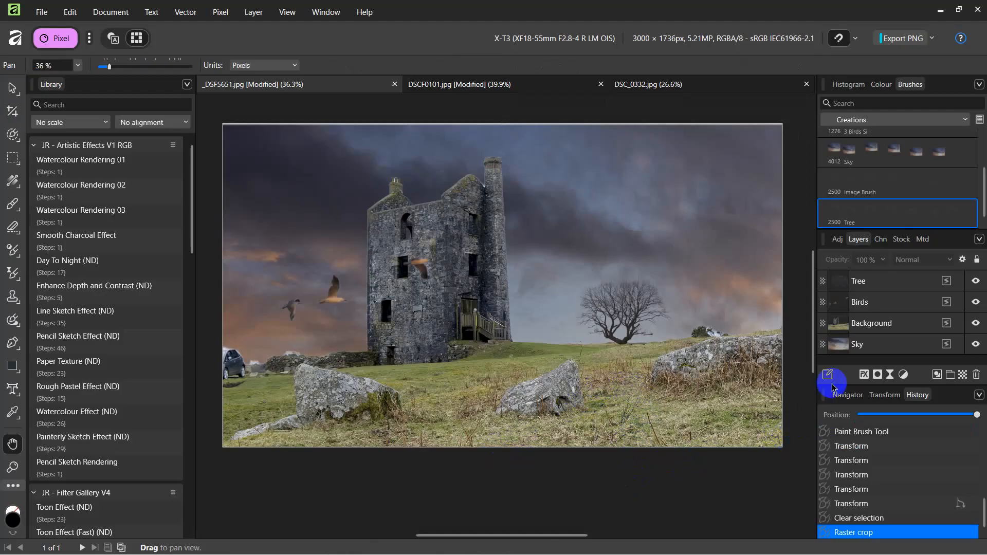
# Scrub the history back to the original photo and forward to the final crop to compare before and after
pyautogui.moveTo(977, 415); pyautogui.dragTo(801, 414)
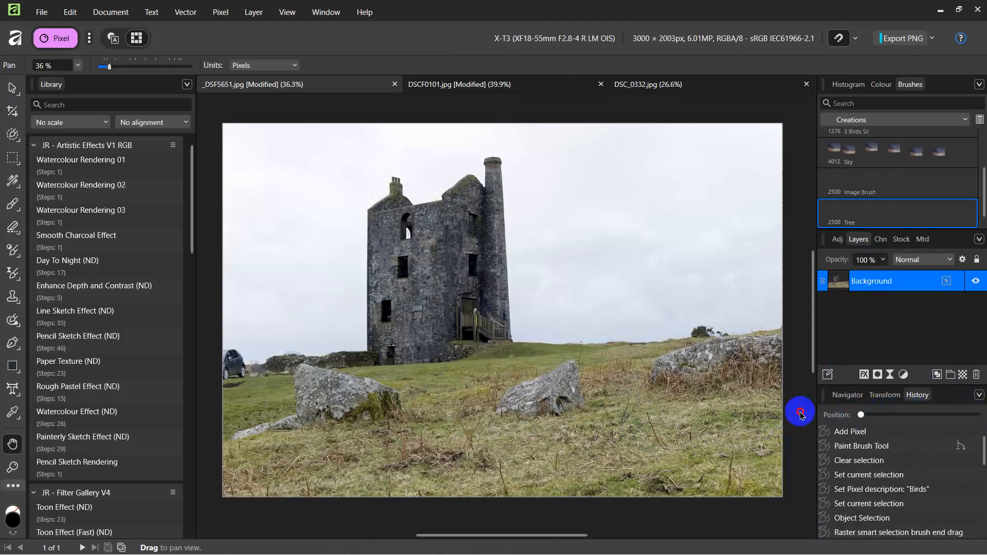
pyautogui.moveTo(801, 415); pyautogui.dragTo(982, 402)
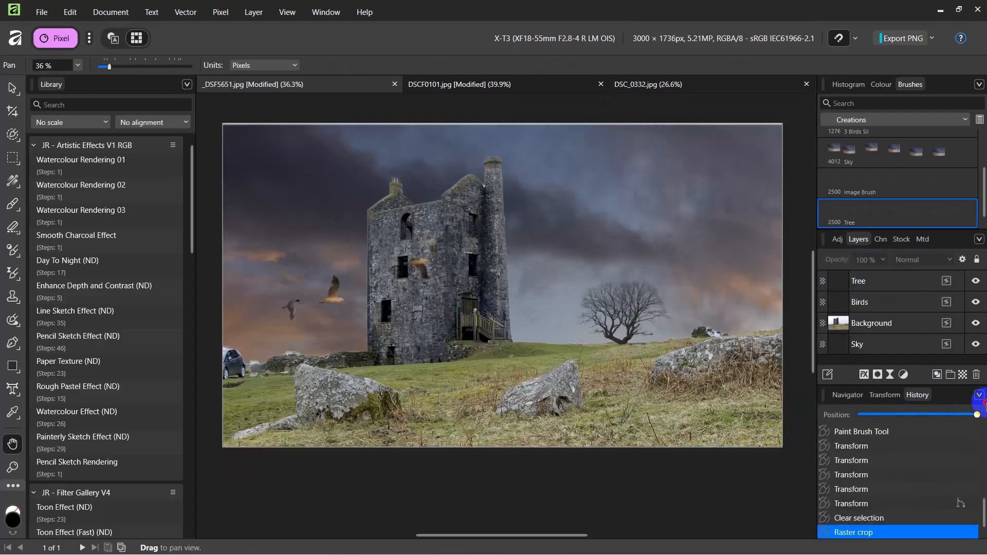
pyautogui.moveTo(982, 403)
pyautogui.mouseDown()
pyautogui.moveTo(667, 393)
pyautogui.moveTo(979, 409)
pyautogui.moveTo(983, 420)
pyautogui.mouseUp()
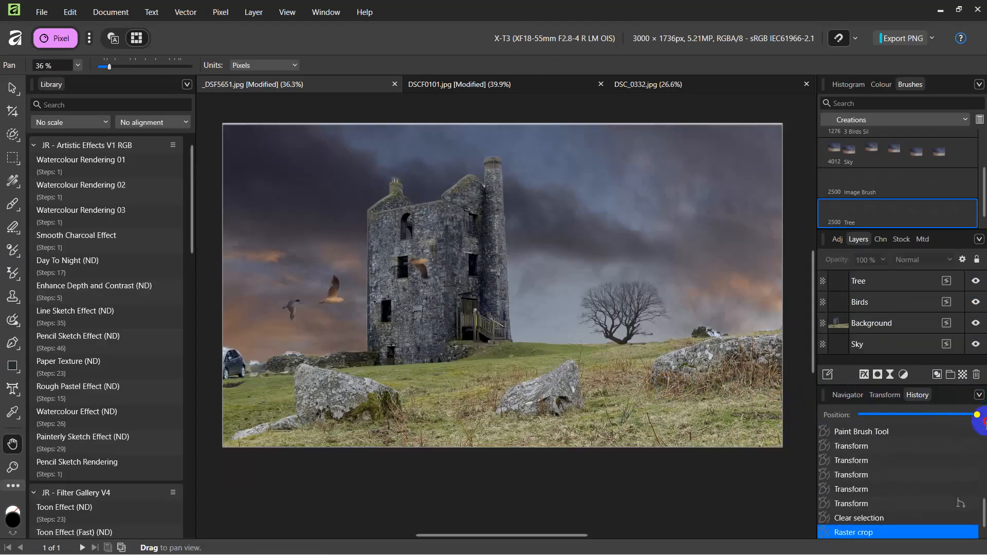